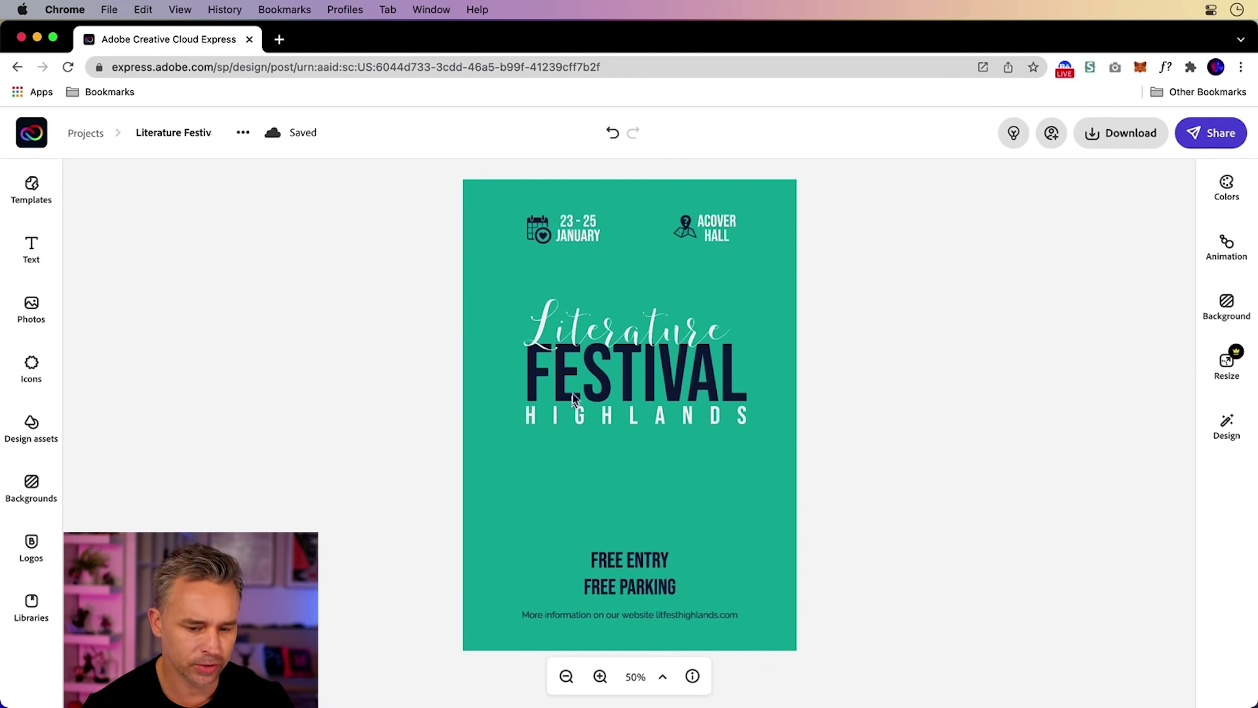
Open the Design assets library and scroll down to the Frames section.
click(685, 233)
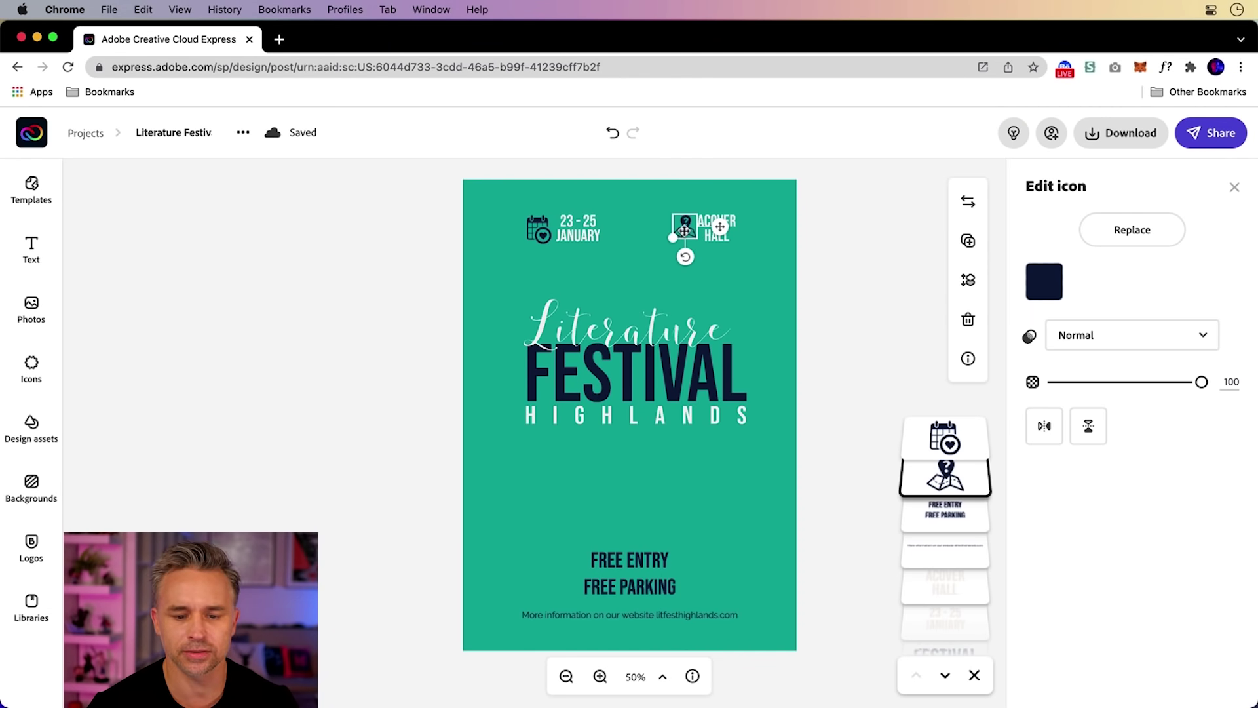
click(32, 367)
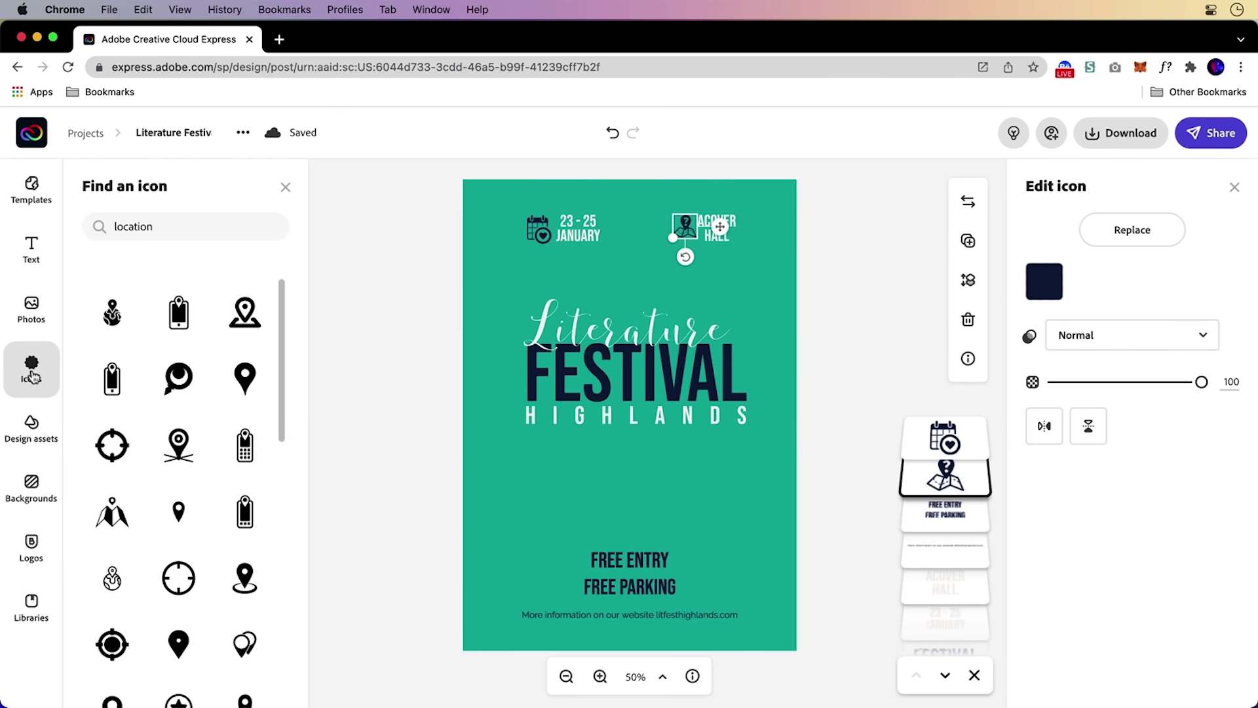
click(17, 437)
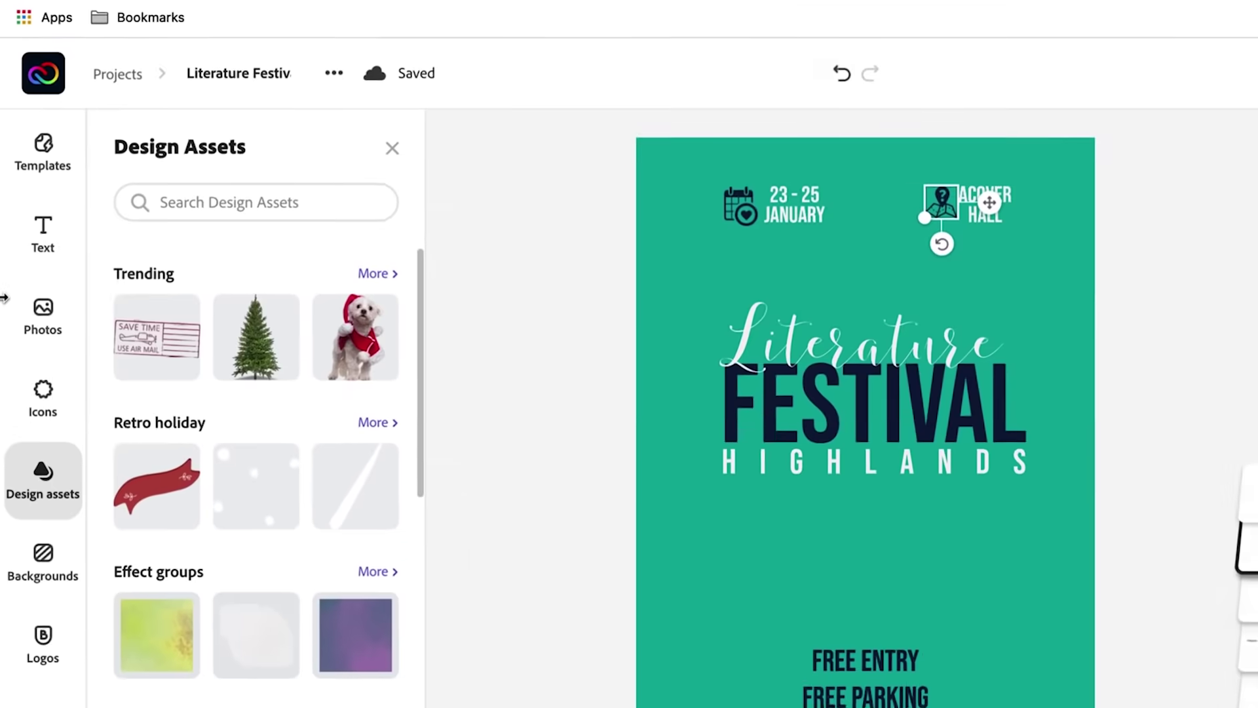
scroll(68, 308, down, 2)
scroll(135, 324, down, 5)
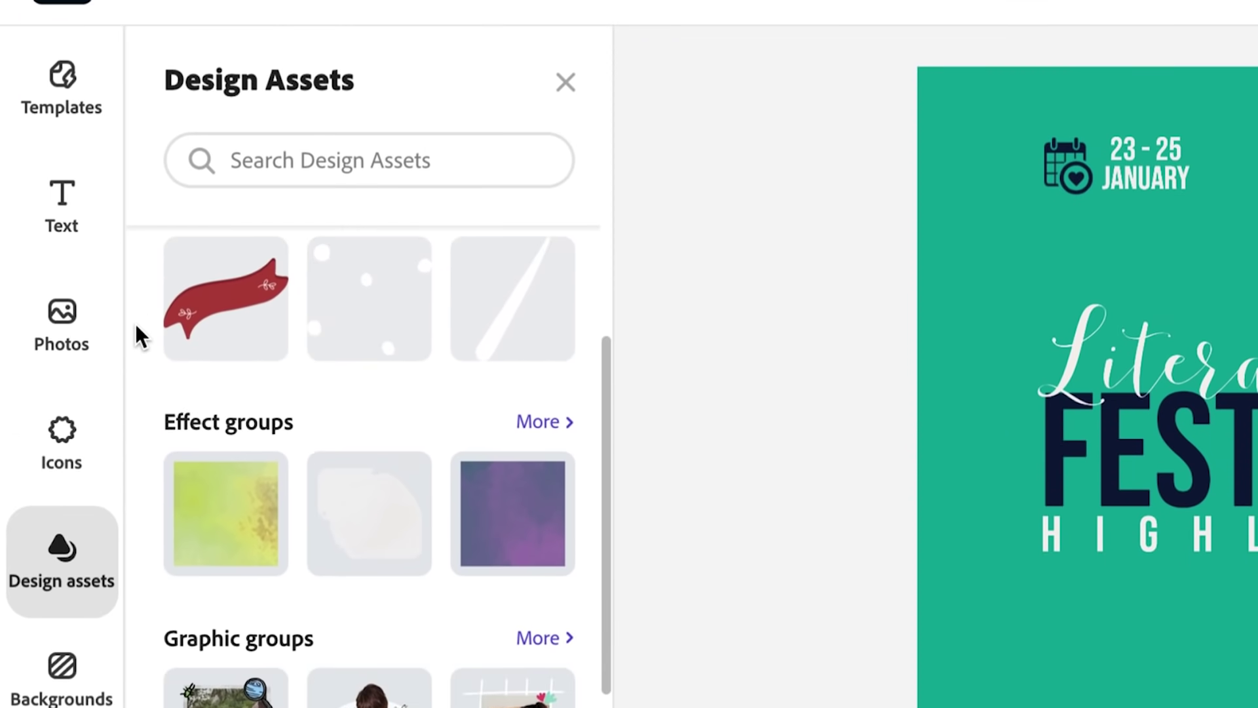
scroll(136, 351, down, 10)
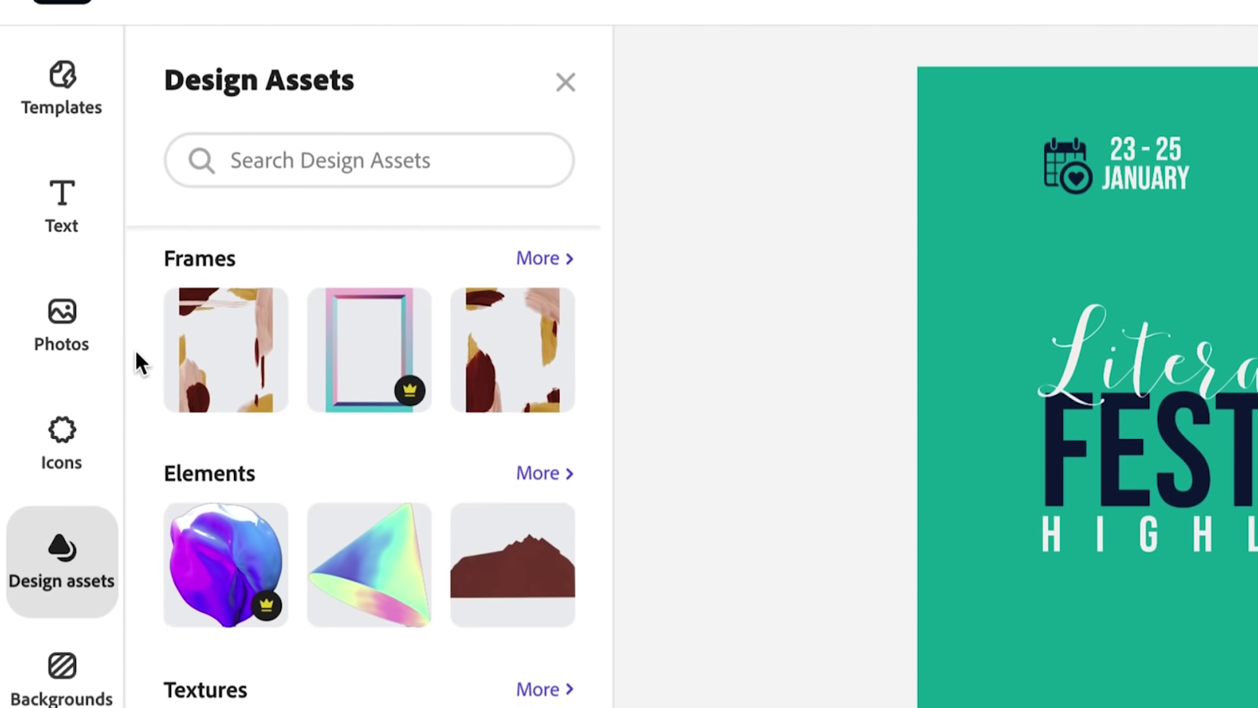
Show all frame designs and scroll down to the Chalk frames.
click(526, 268)
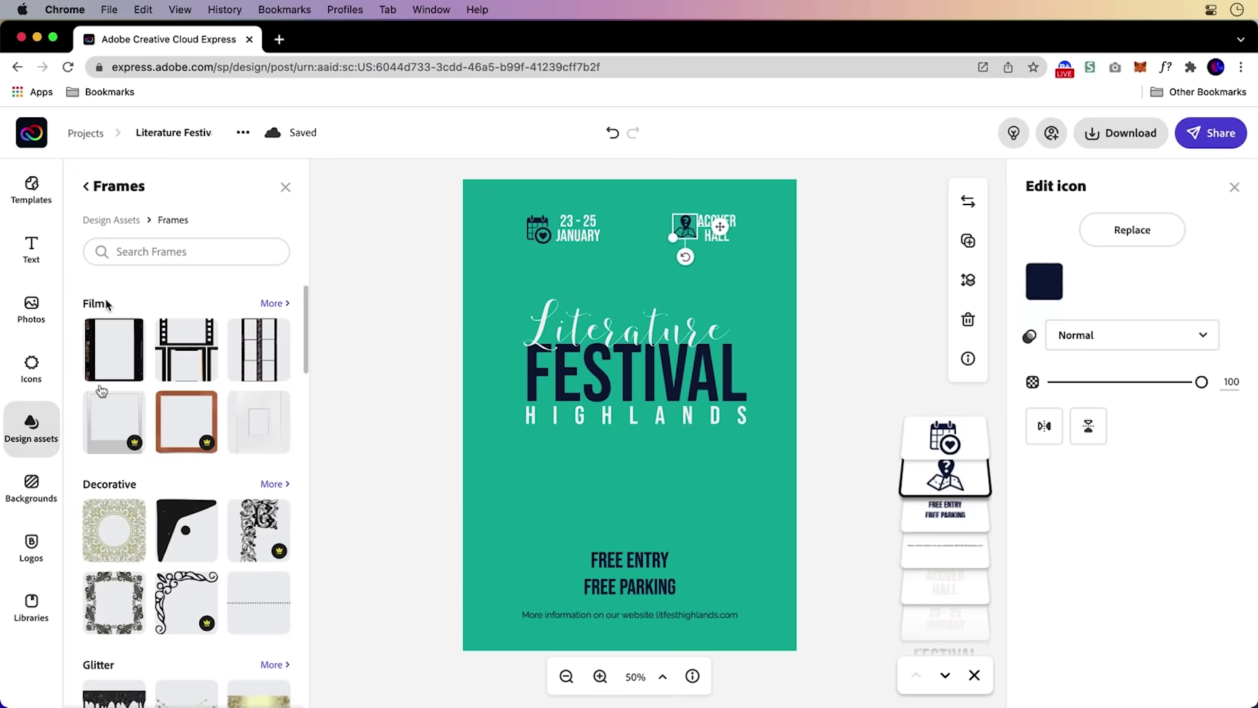
scroll(101, 391, down, 8)
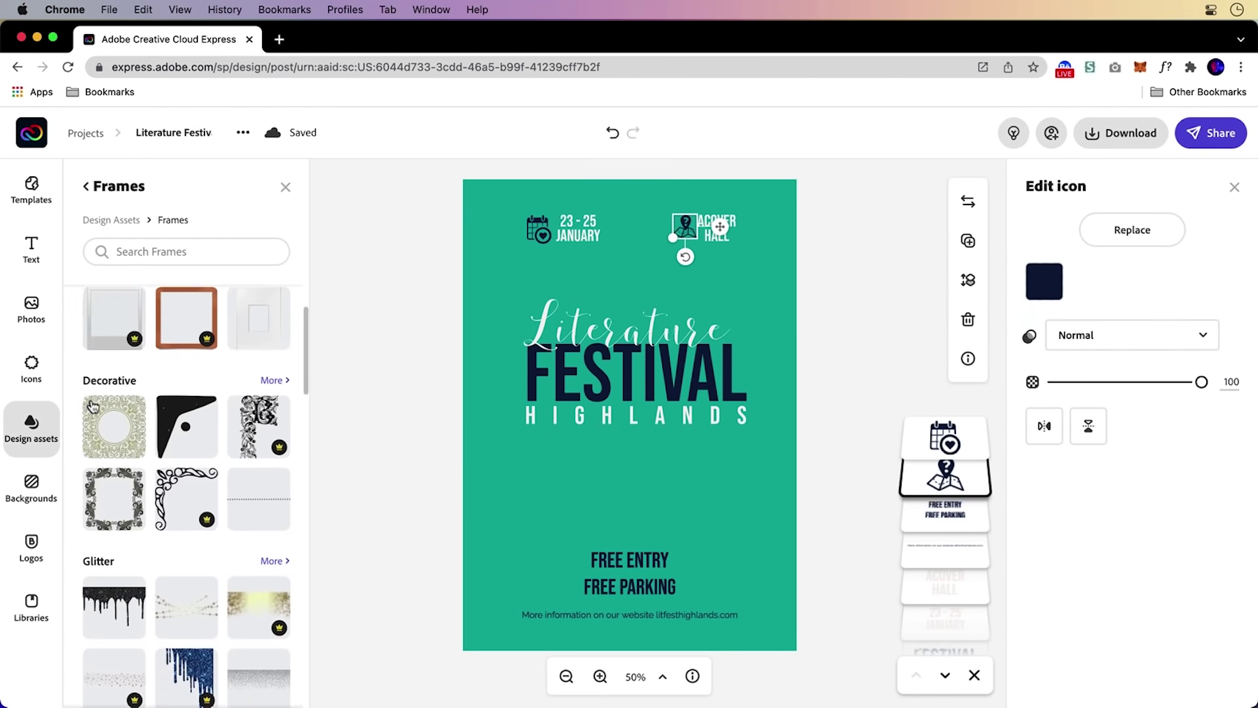
scroll(92, 406, down, 10)
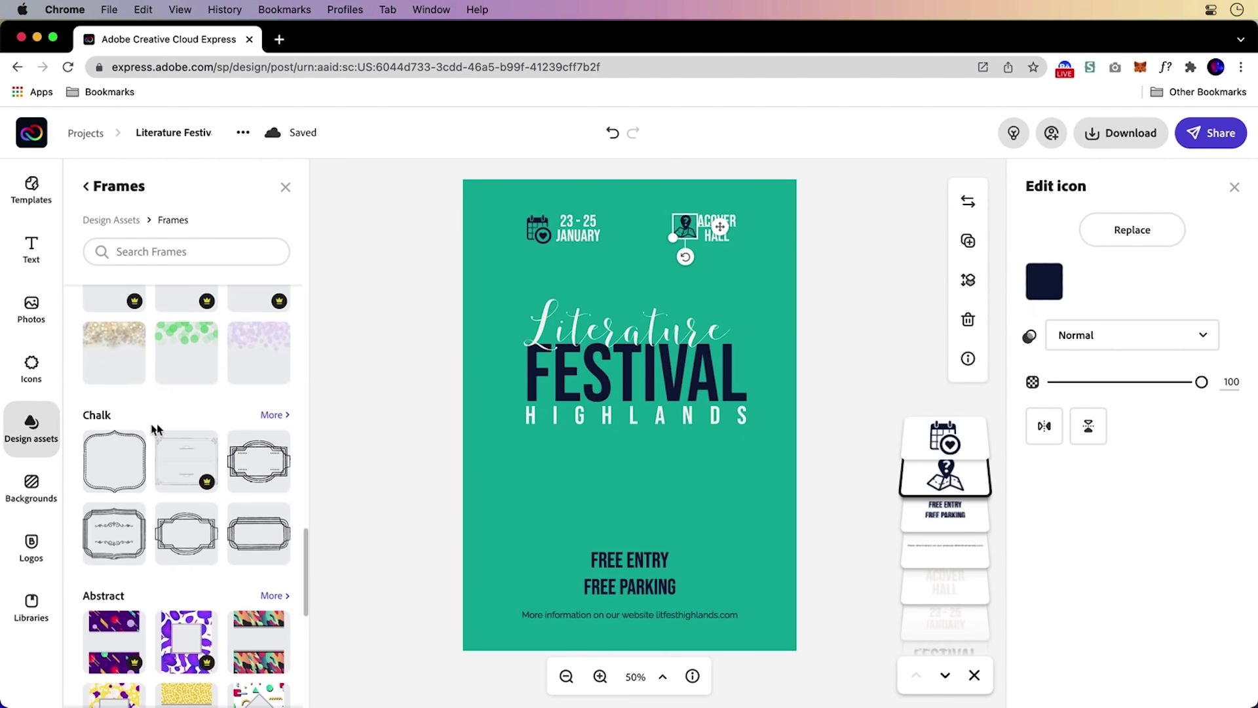
Browse the 53 chalk frames and add an ornate chalk frame to the poster.
click(271, 416)
scroll(229, 422, down, 5)
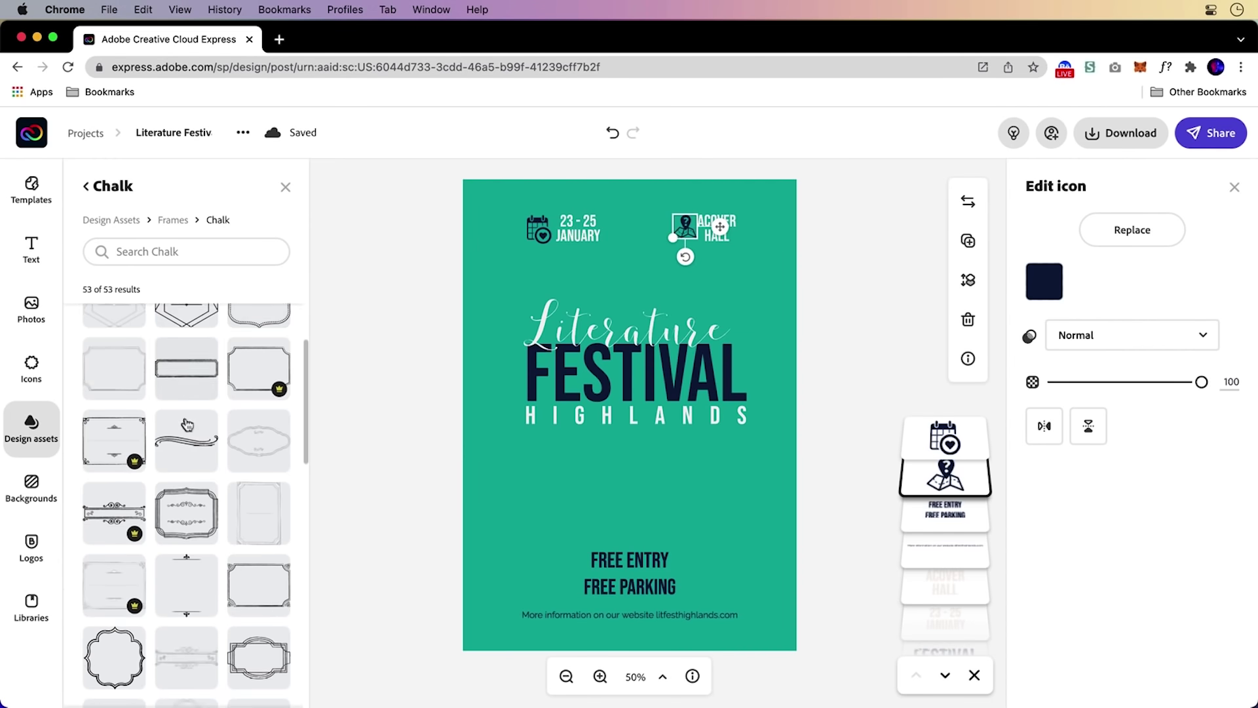
scroll(186, 425, down, 10)
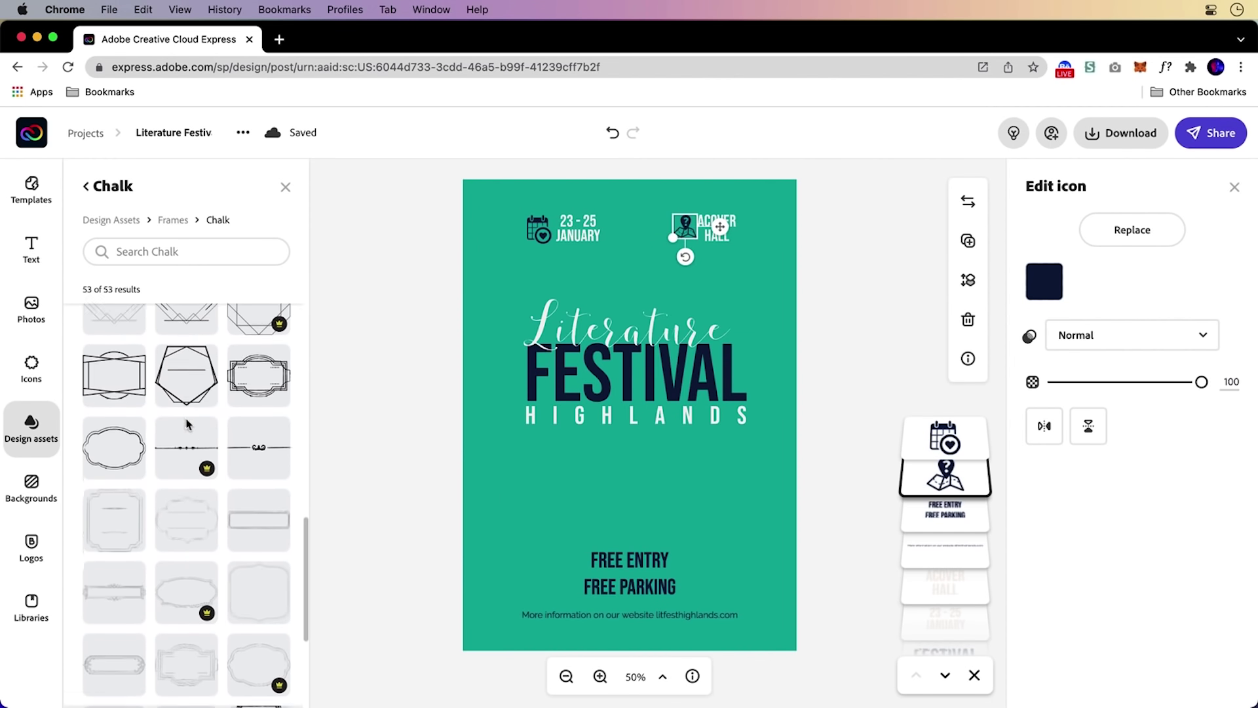
scroll(187, 424, up, 10)
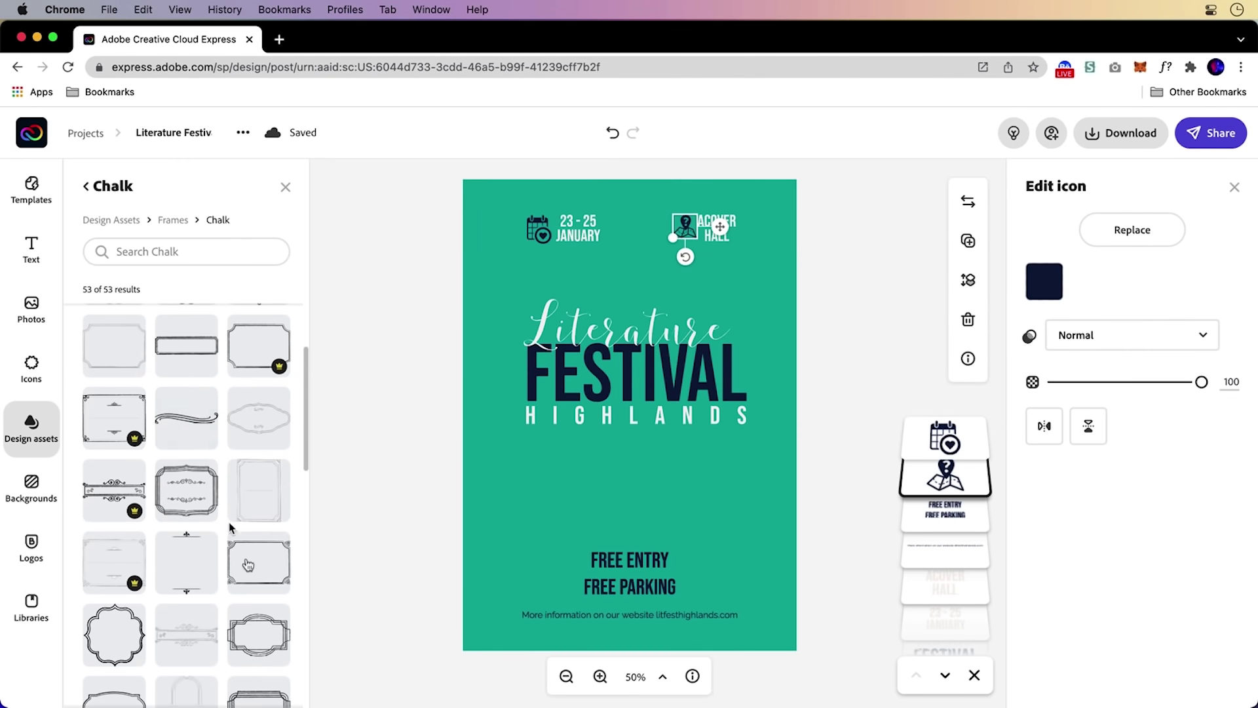
click(248, 561)
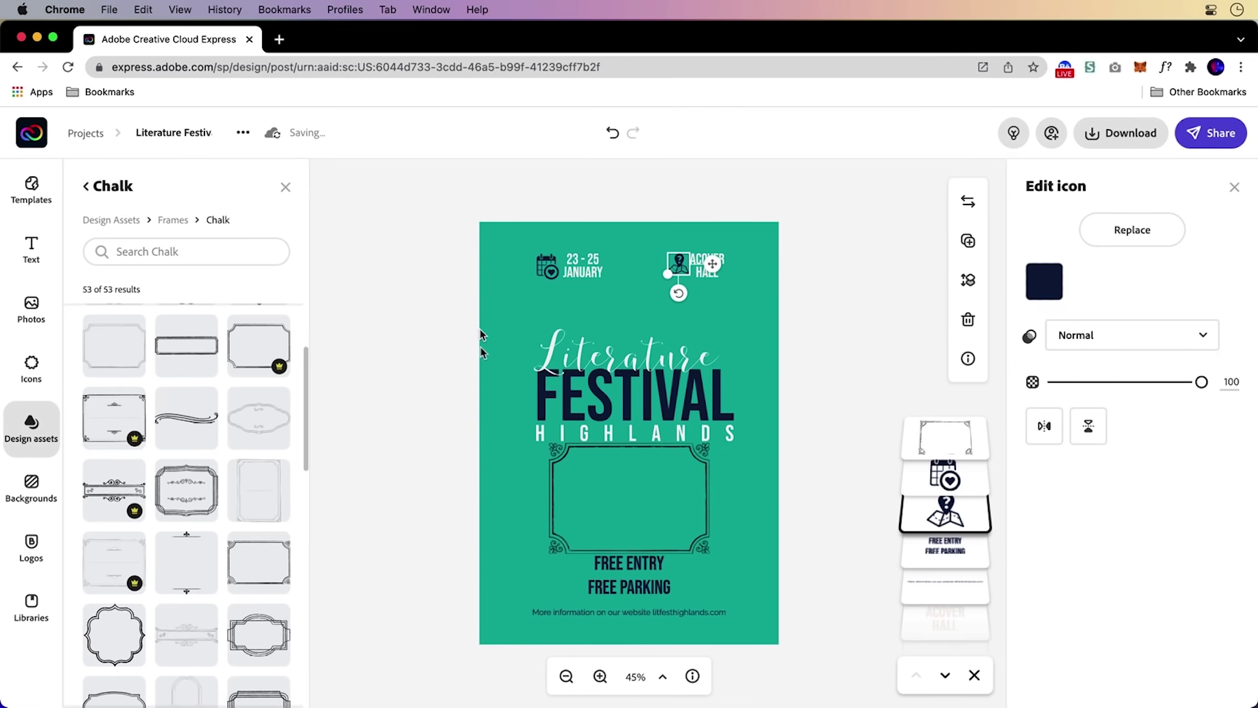
Rotate the chalk frame 90° to portrait, add it to the background, and scale it to 14.
click(554, 460)
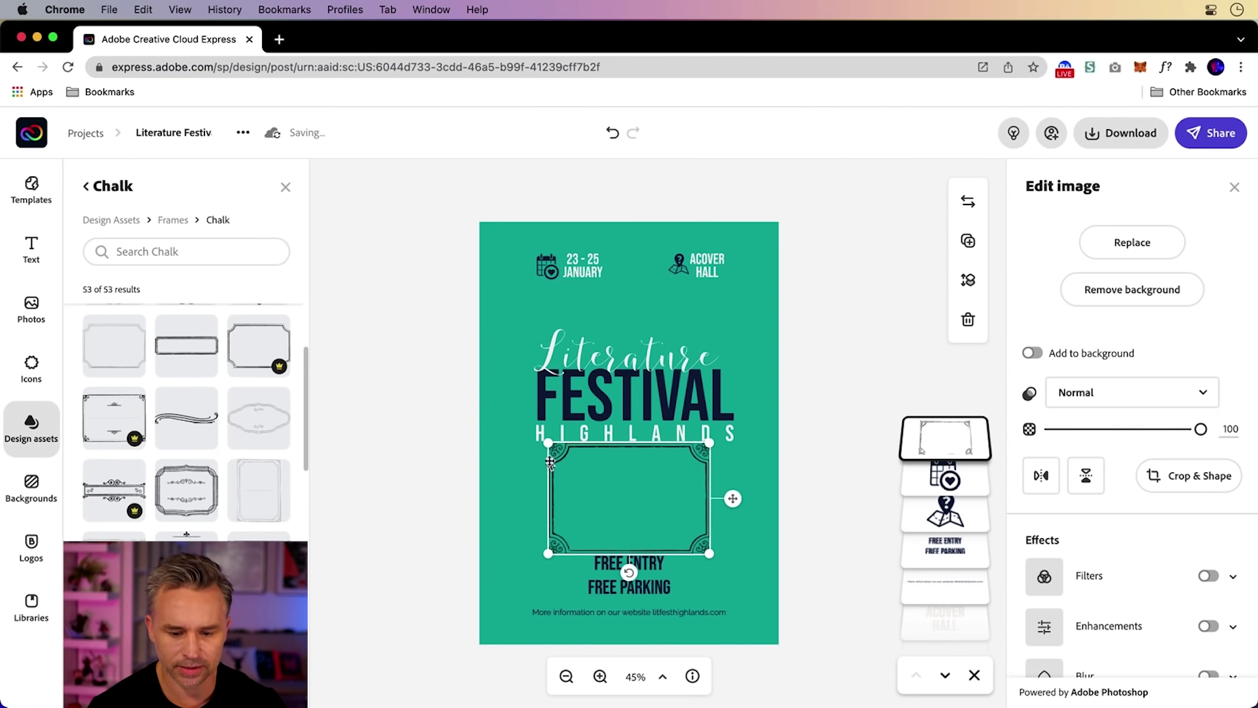
drag(629, 574, 554, 499)
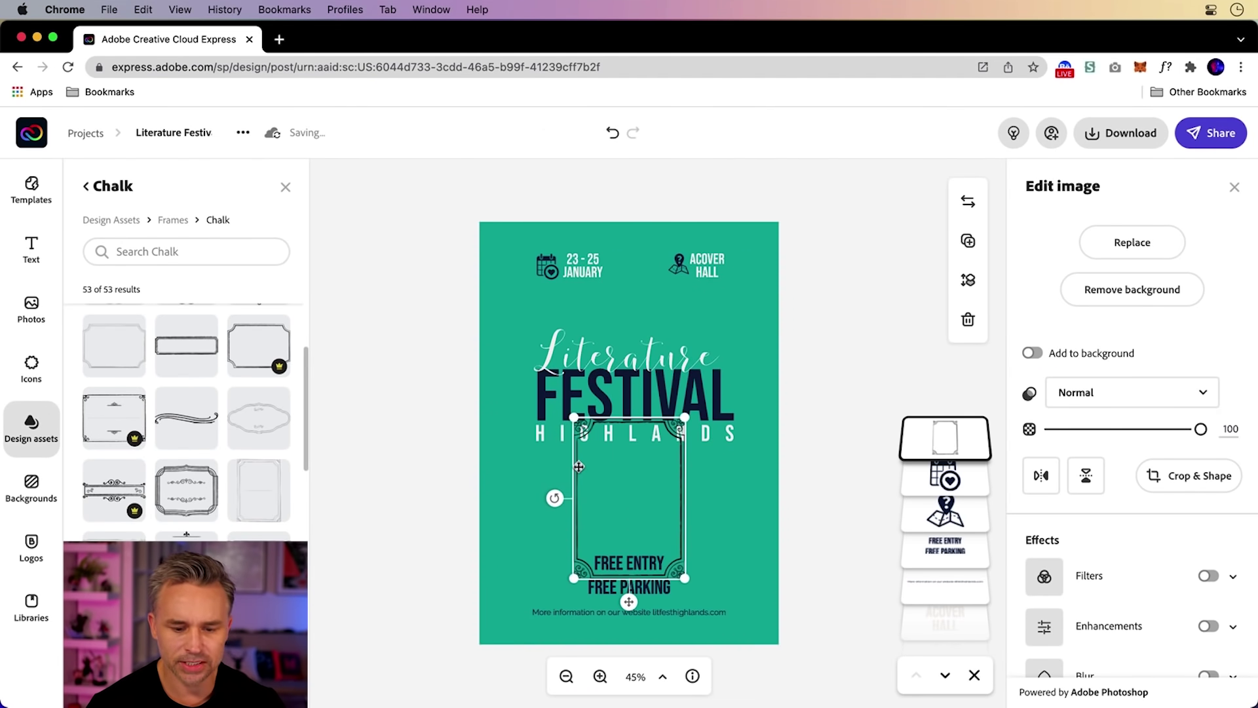
scroll(1125, 353, down, 1)
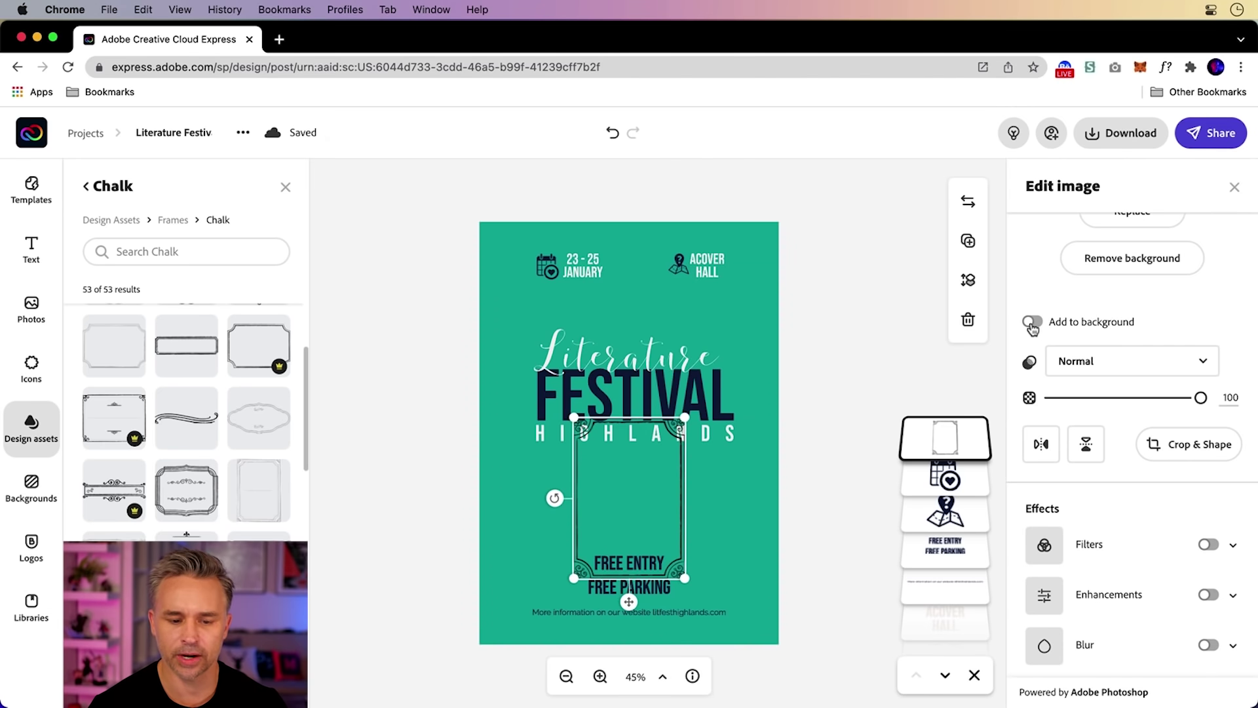
click(1032, 323)
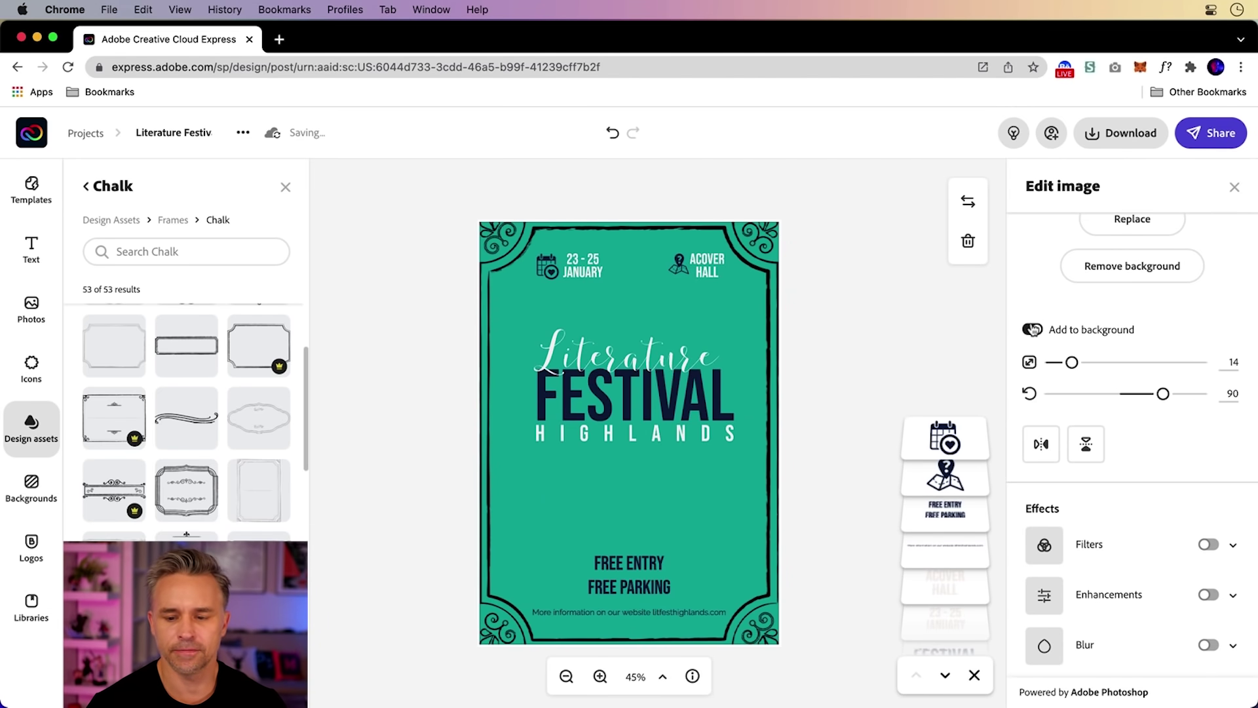
drag(1072, 364, 1072, 368)
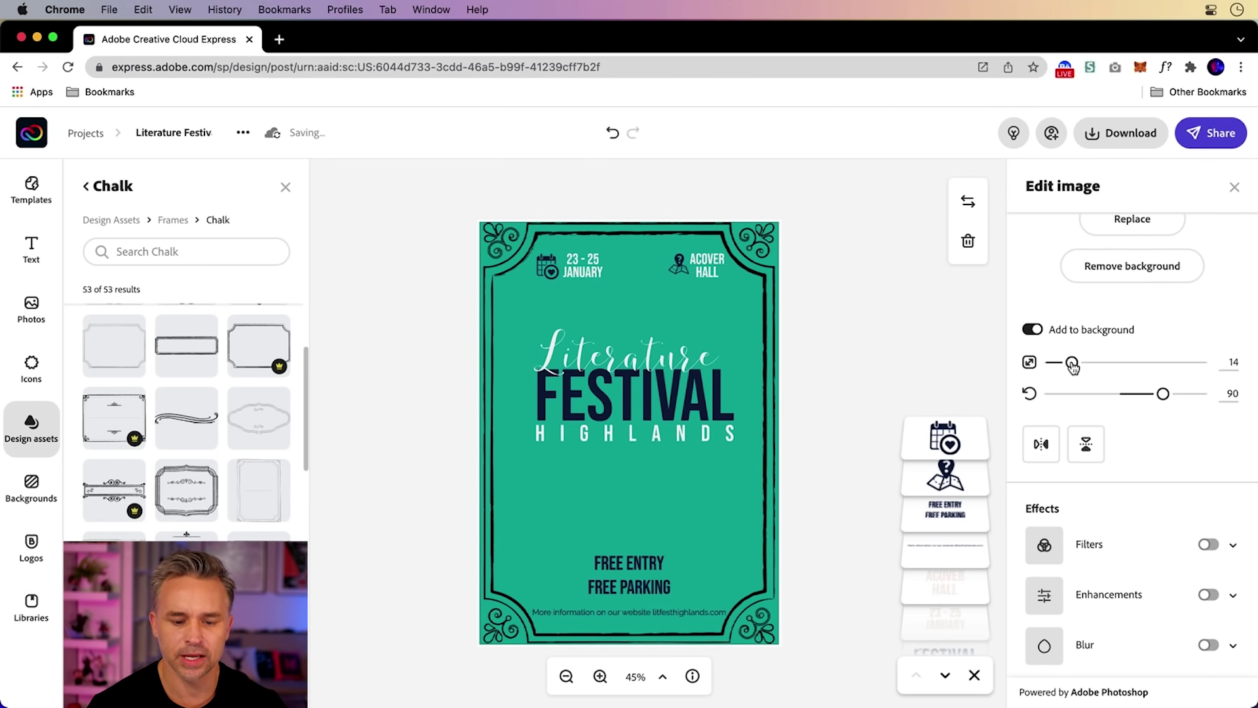
Apply a Duotone filter to the chalk border with swapped colours so it turns cyan.
click(1210, 545)
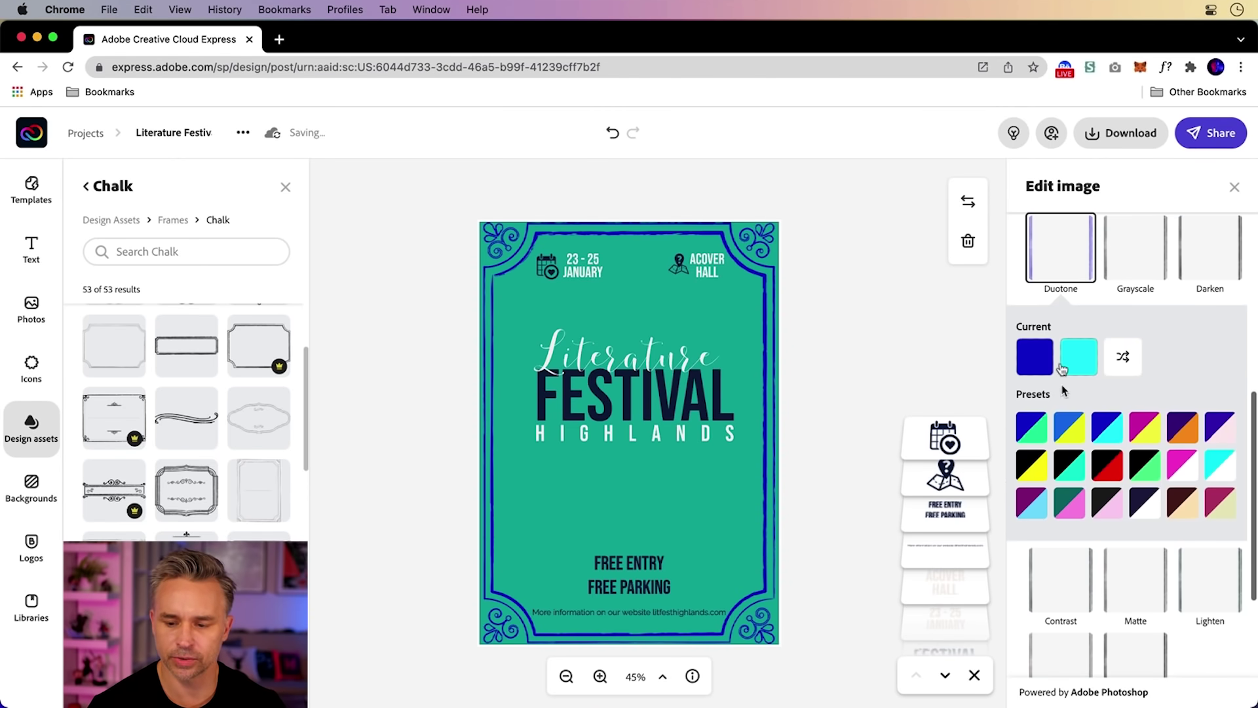
click(1127, 357)
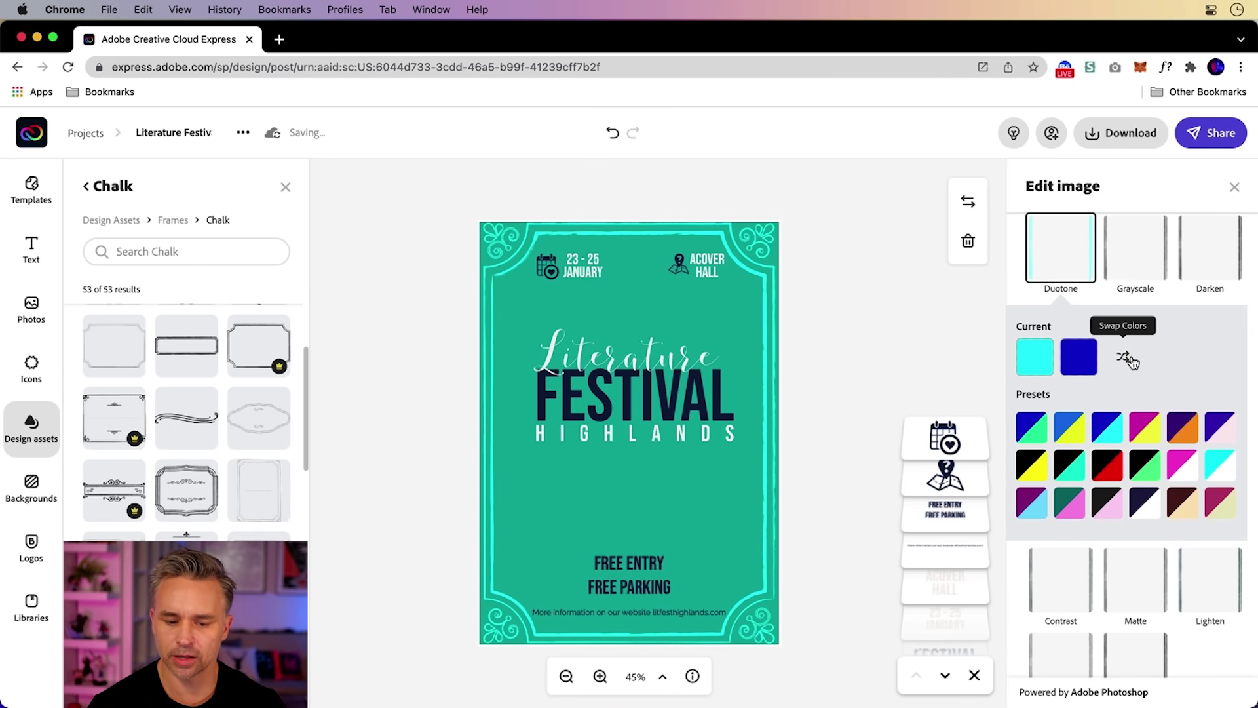
click(443, 342)
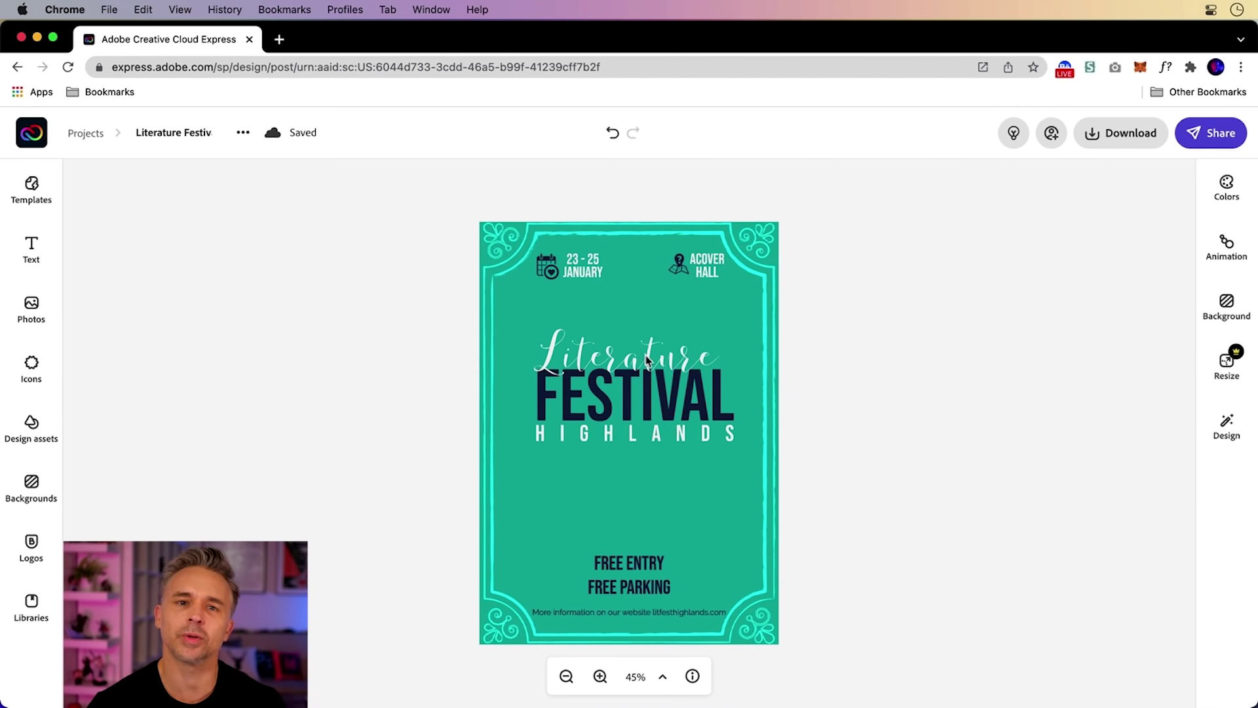
Search the Design assets for 'book'.
click(32, 433)
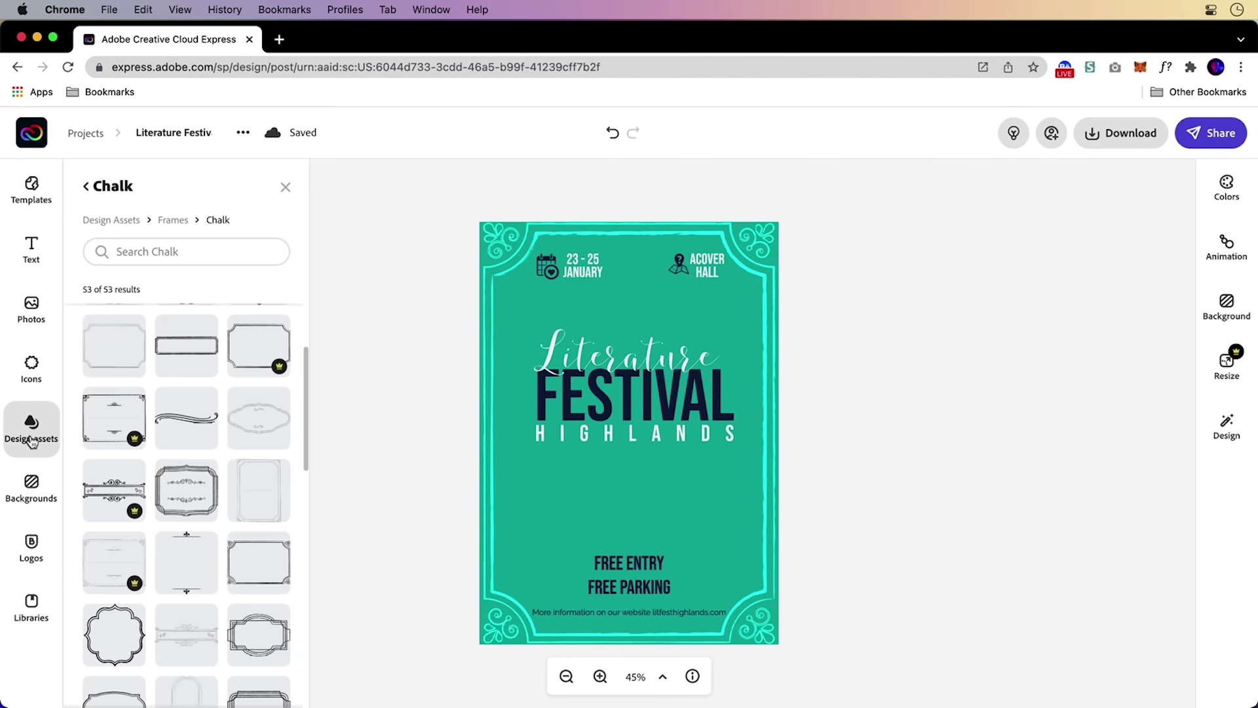
click(88, 189)
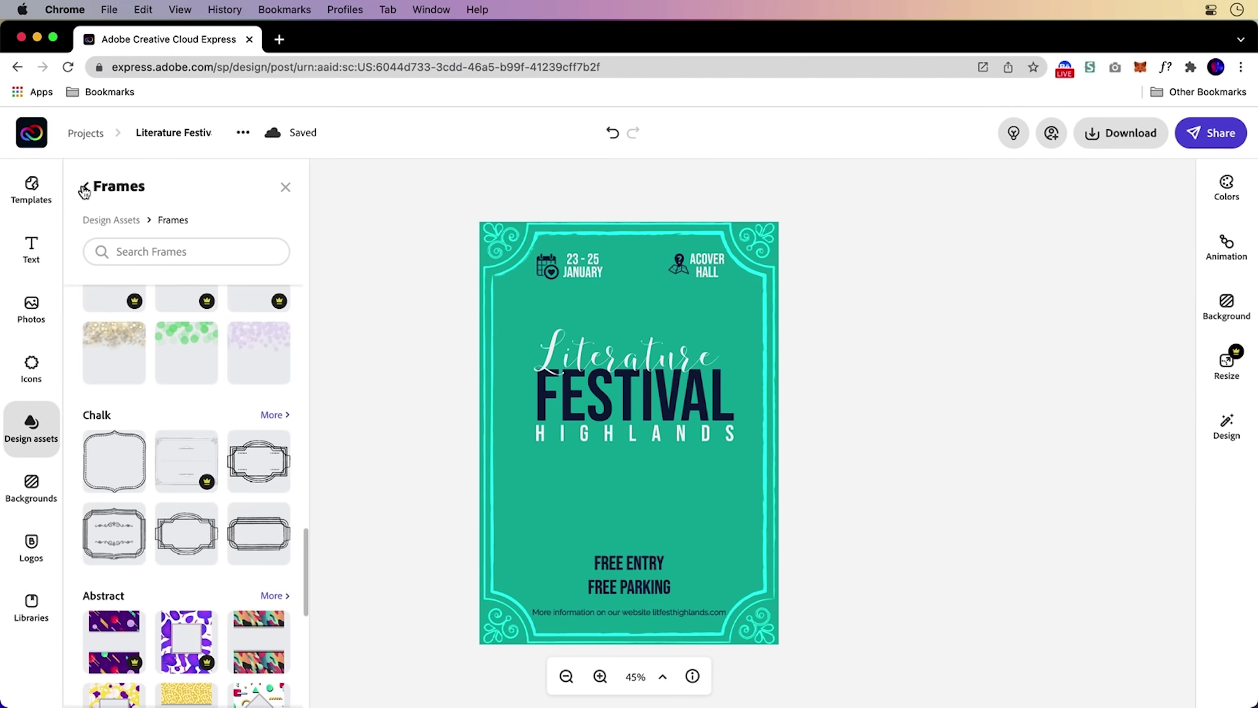
click(86, 190)
click(140, 226)
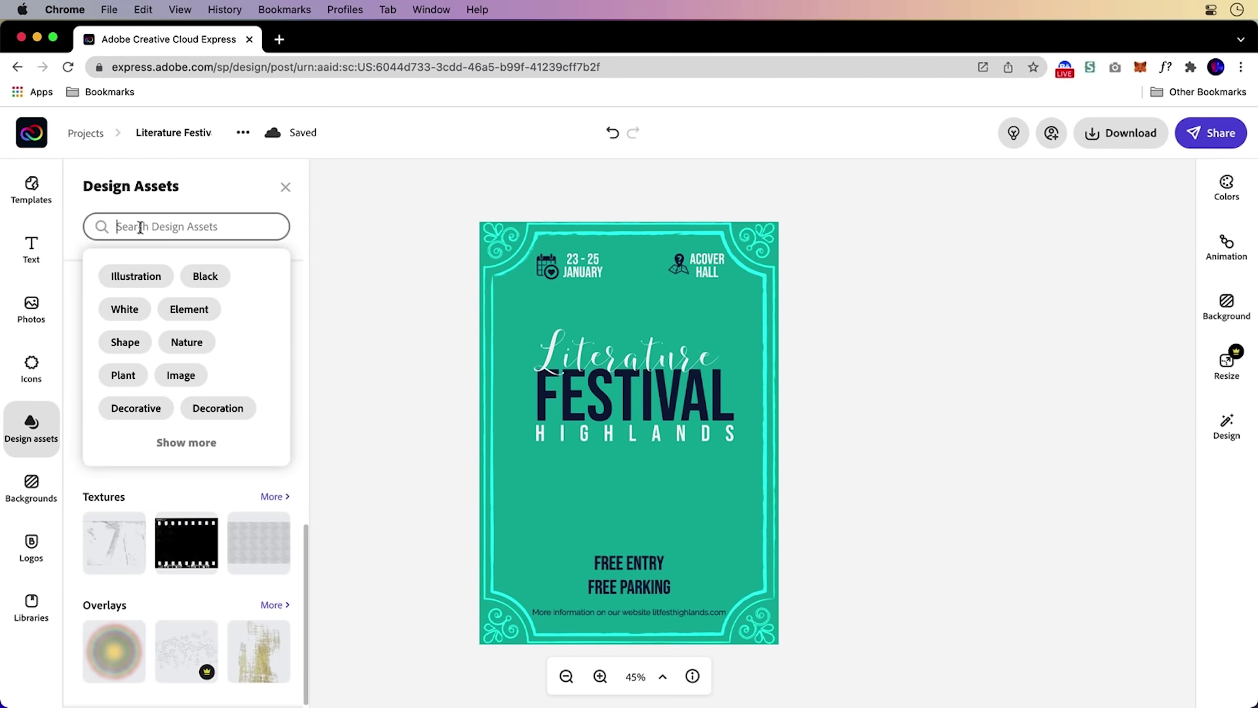
text(bo)
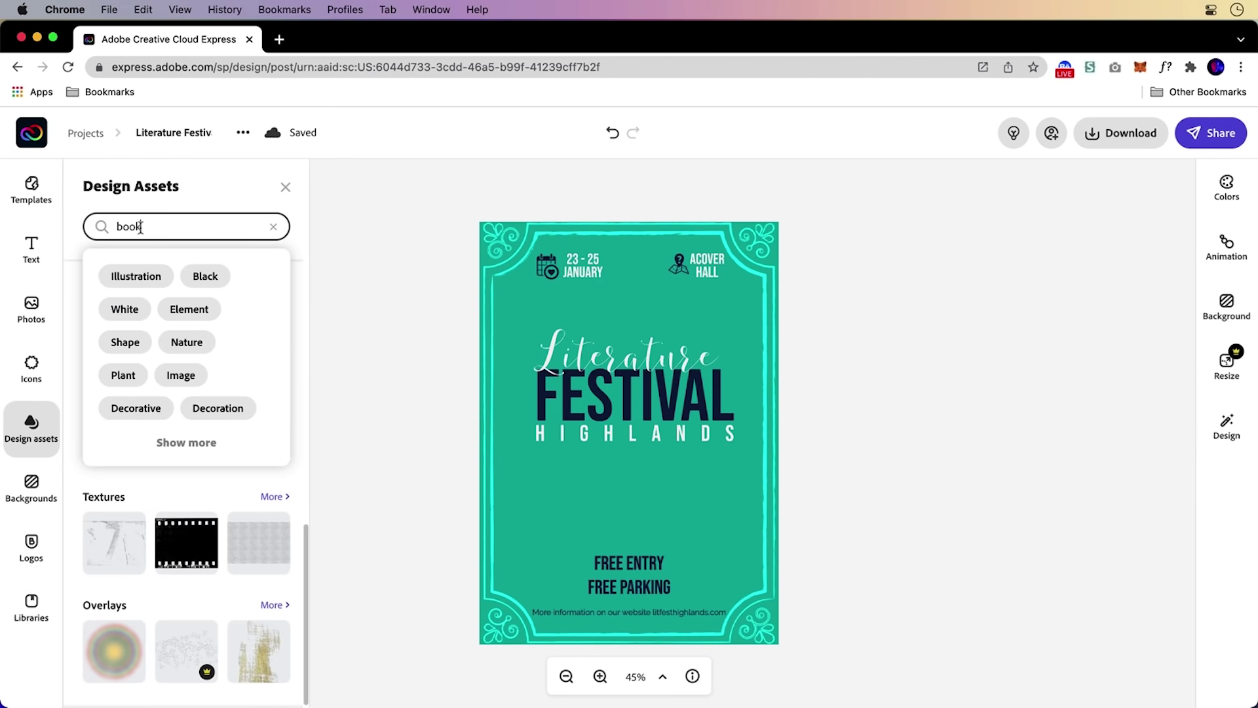
text(ok)
key(Return)
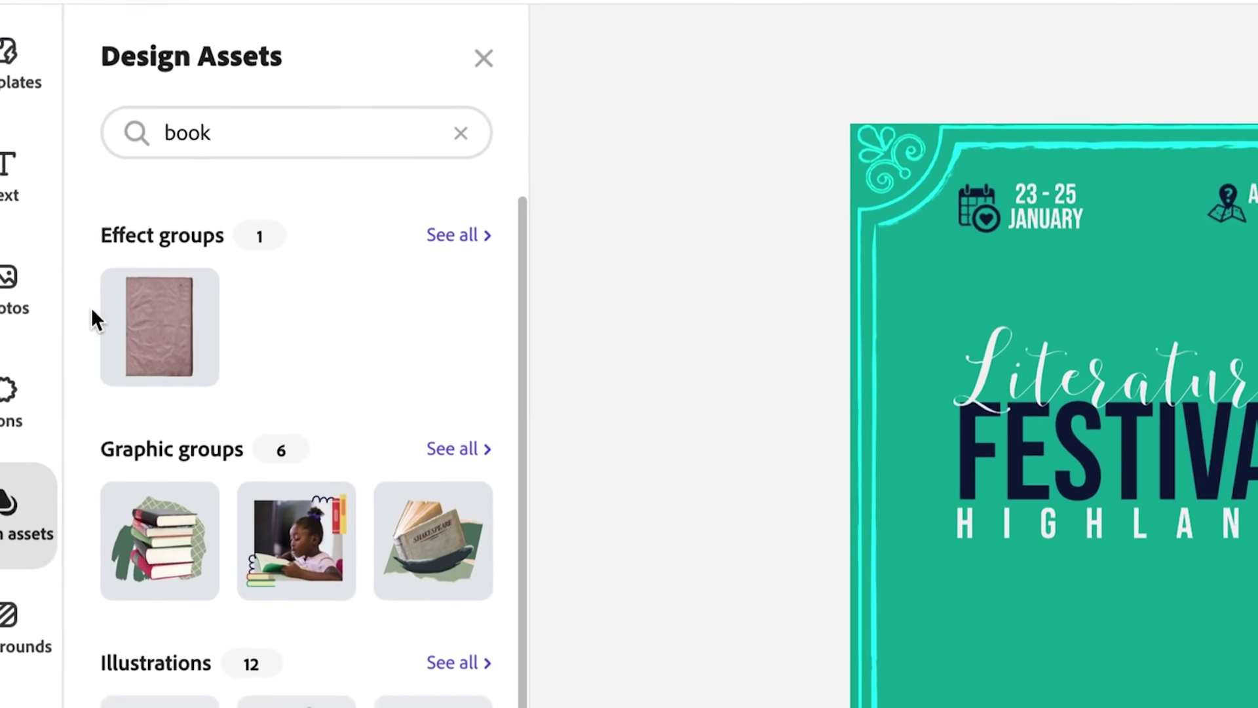
Add the open-book-with-sparkles graphic group to the poster.
scroll(77, 319, down, 1)
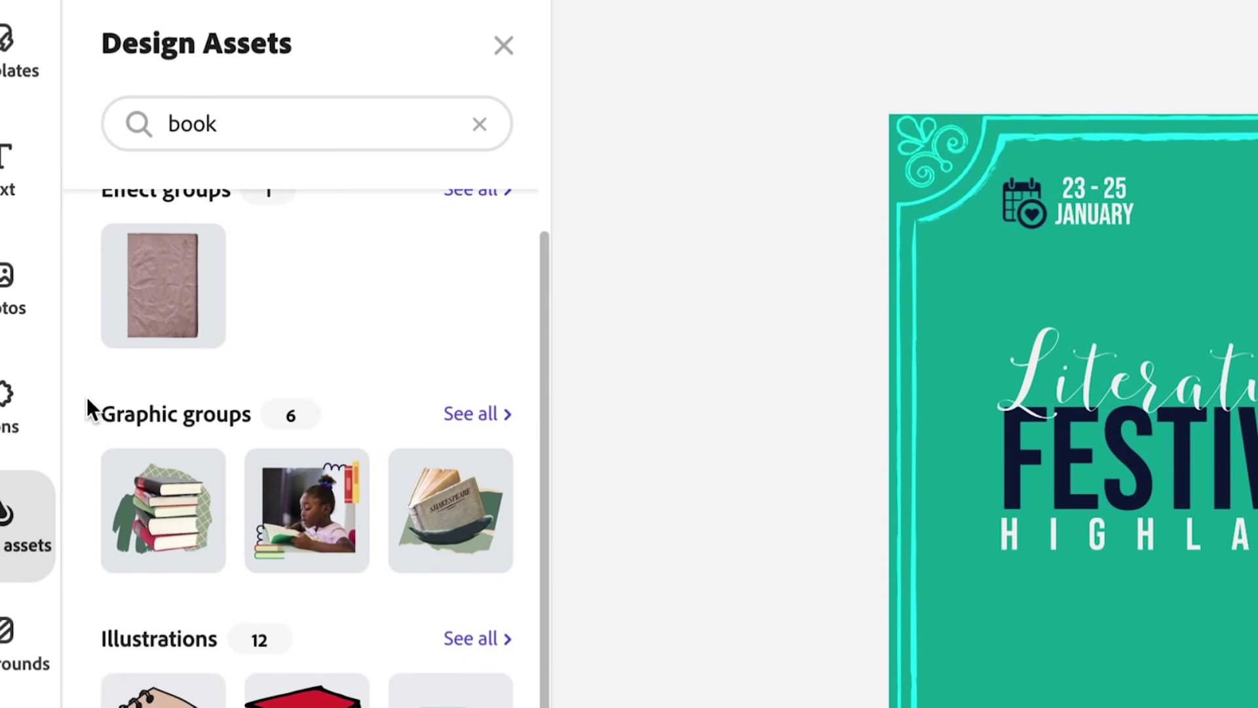
click(458, 419)
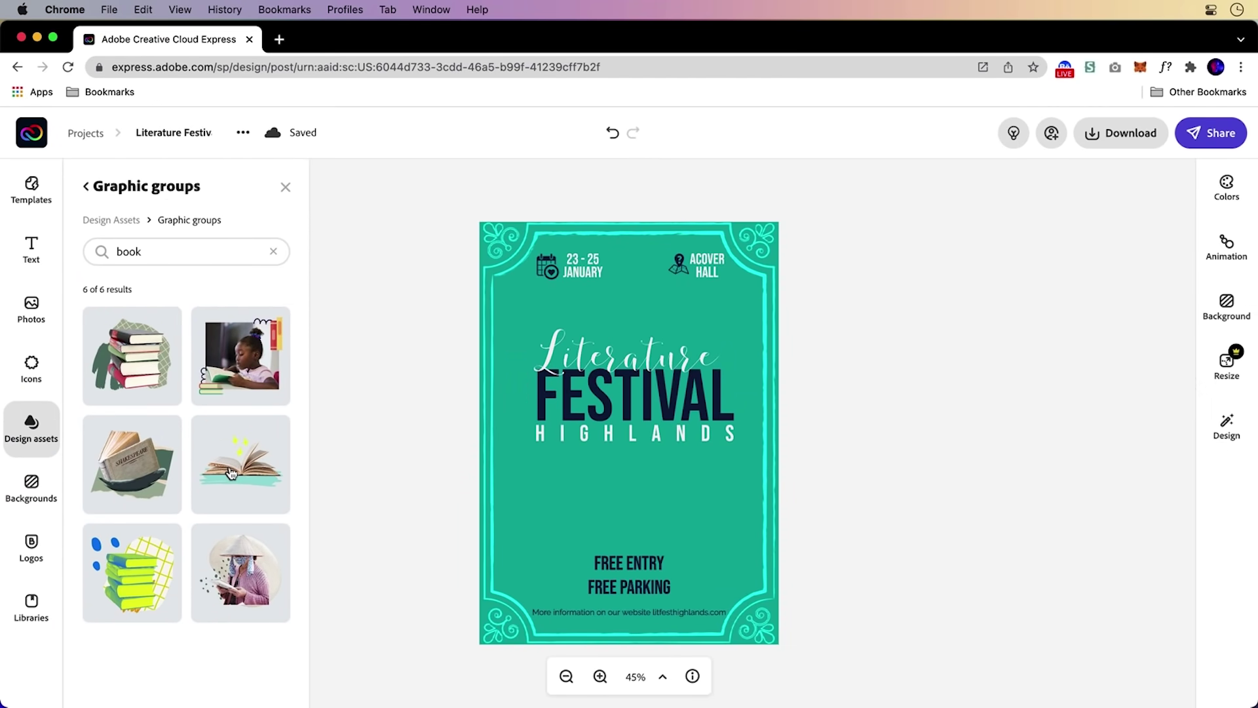
click(231, 473)
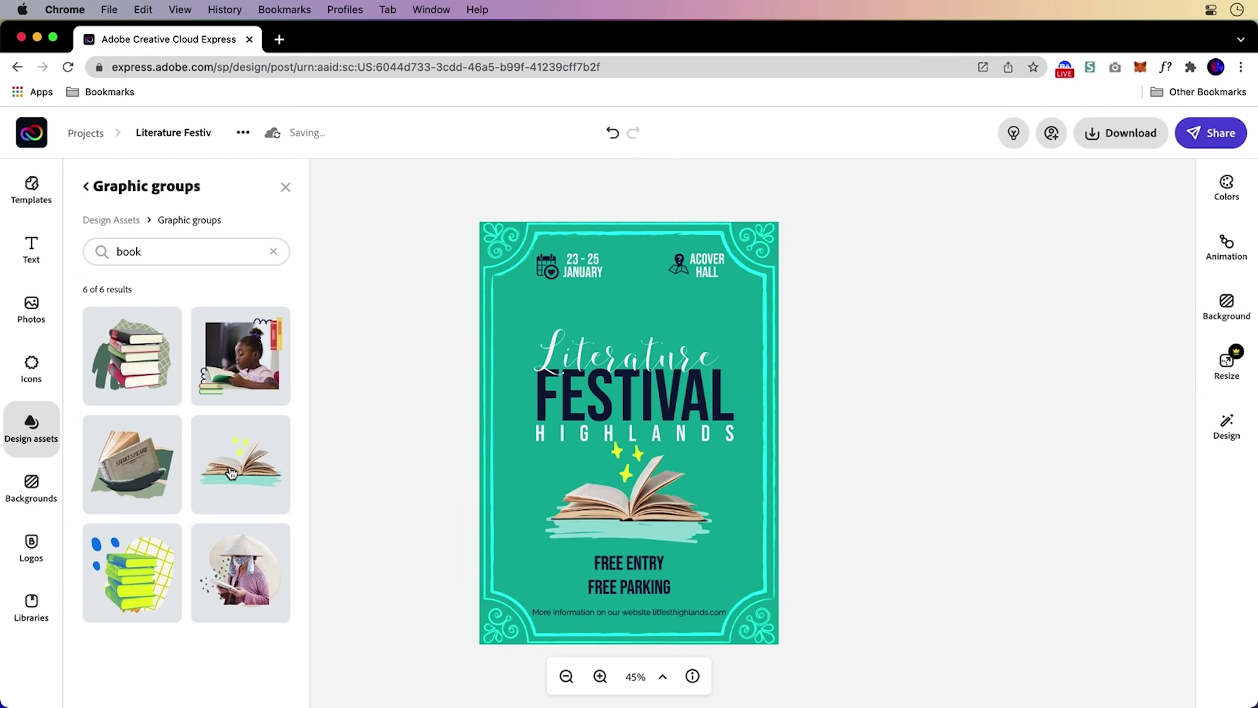
Ungroup the open-book graphic into book, sparkles and brushstroke layers, then select the book.
click(414, 473)
click(584, 503)
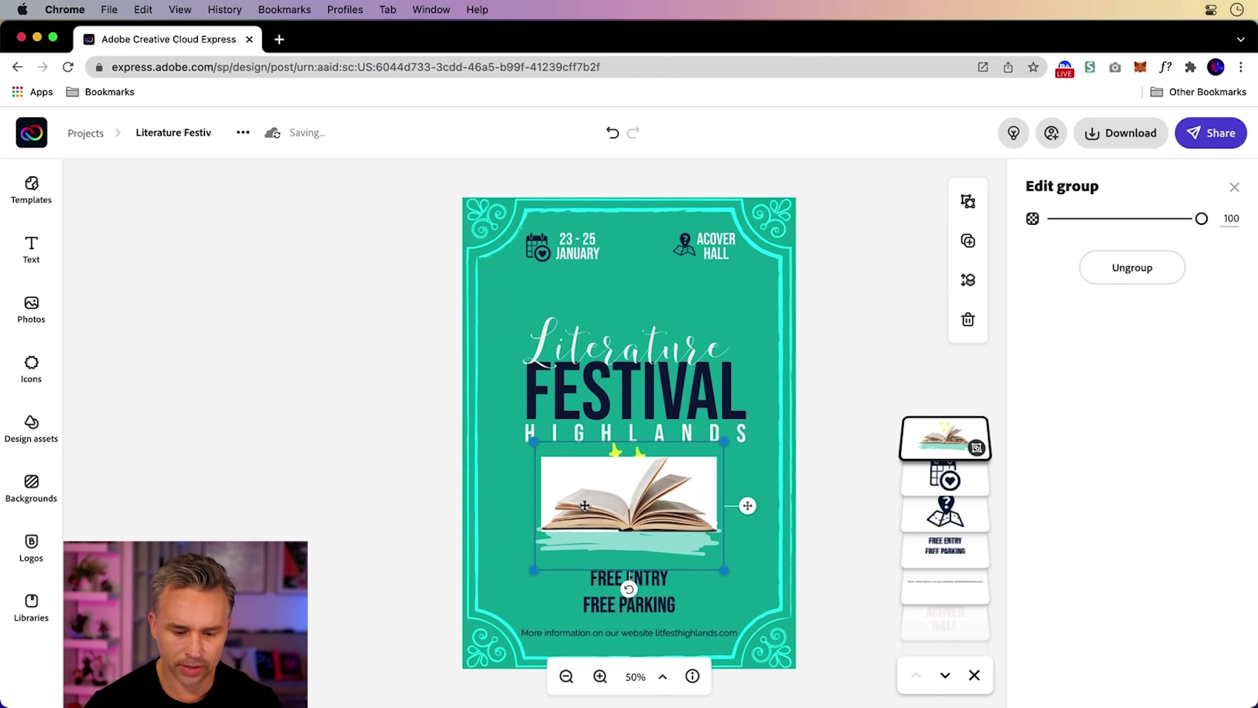
key(super+equal)
key(super+equal)
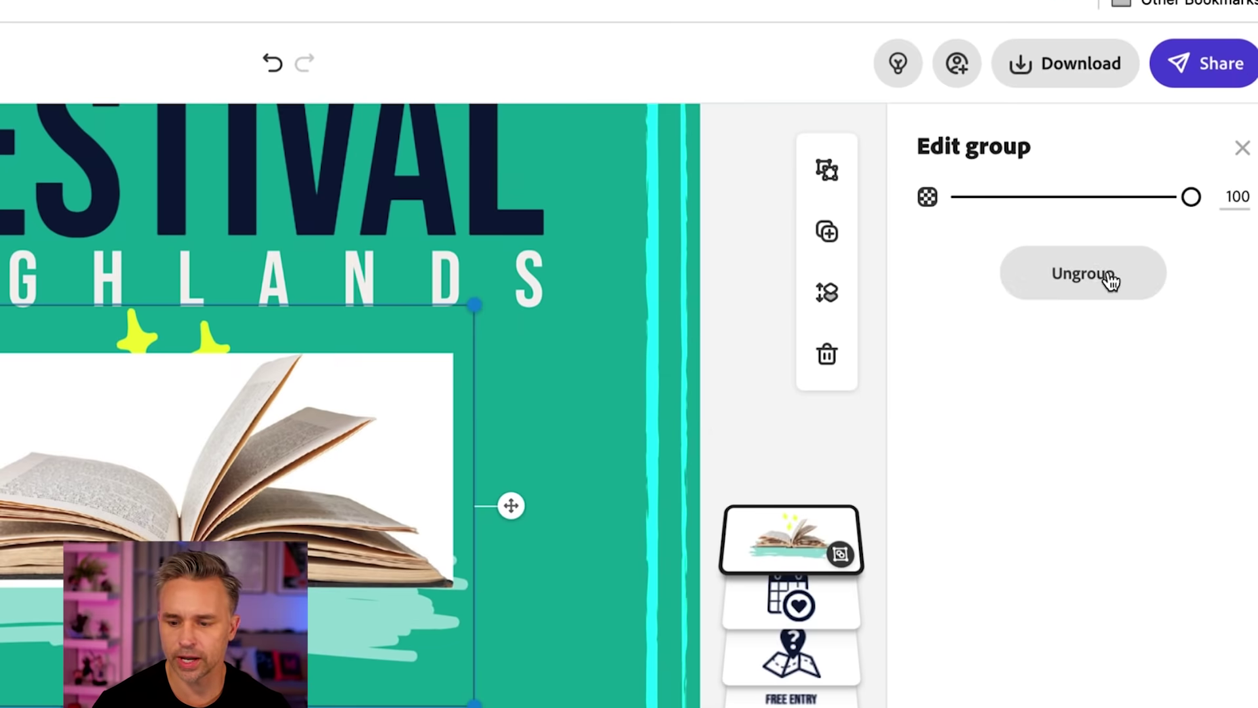
click(1099, 273)
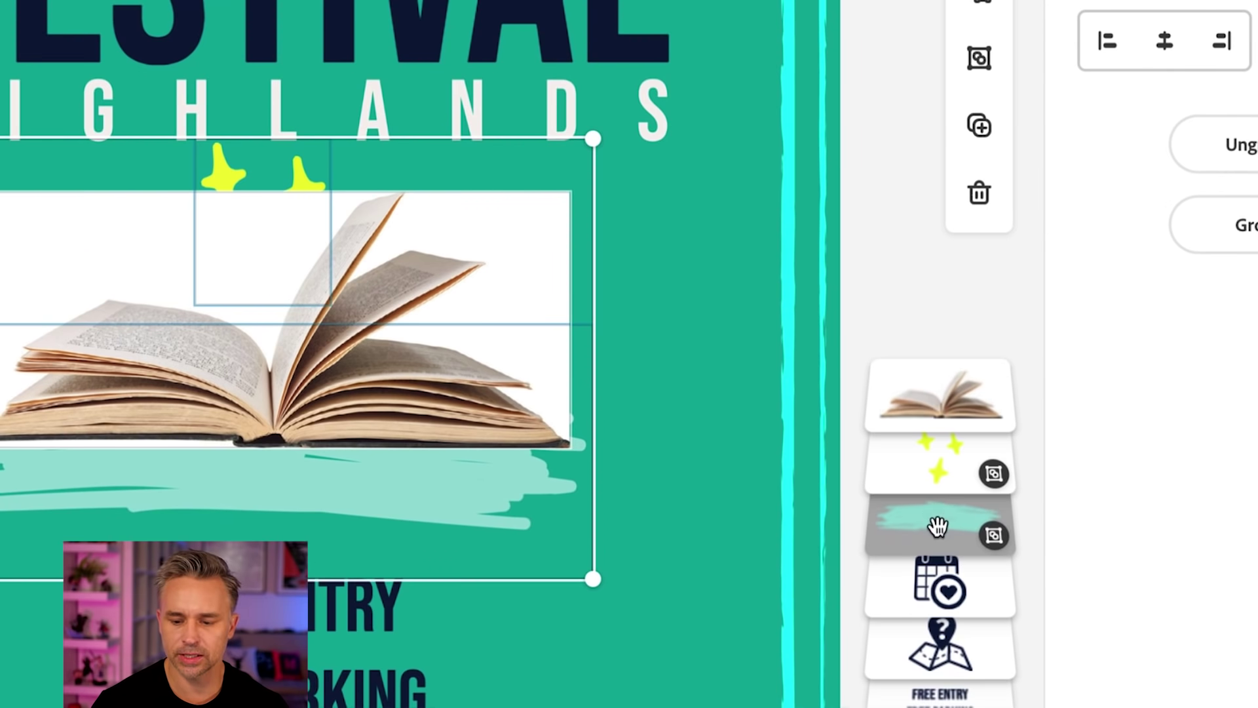
click(954, 403)
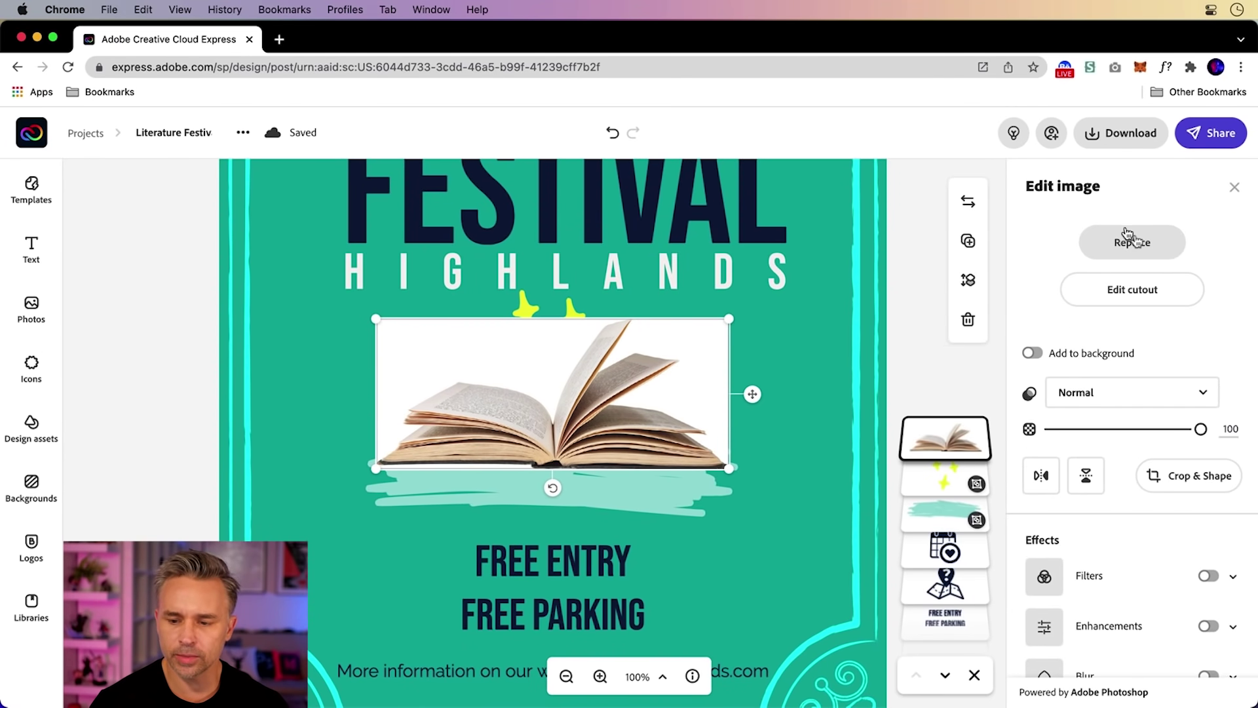
Apply an Auto cutout to the book photo to remove its white background.
click(1133, 296)
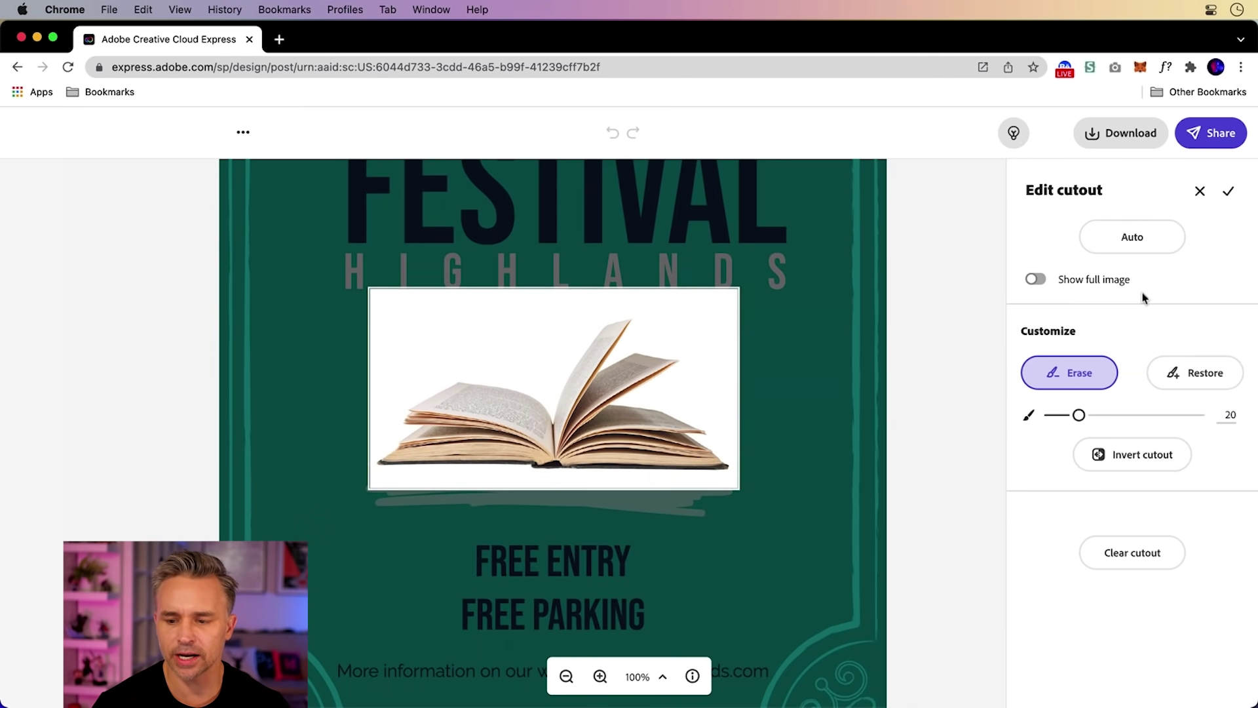
click(1140, 244)
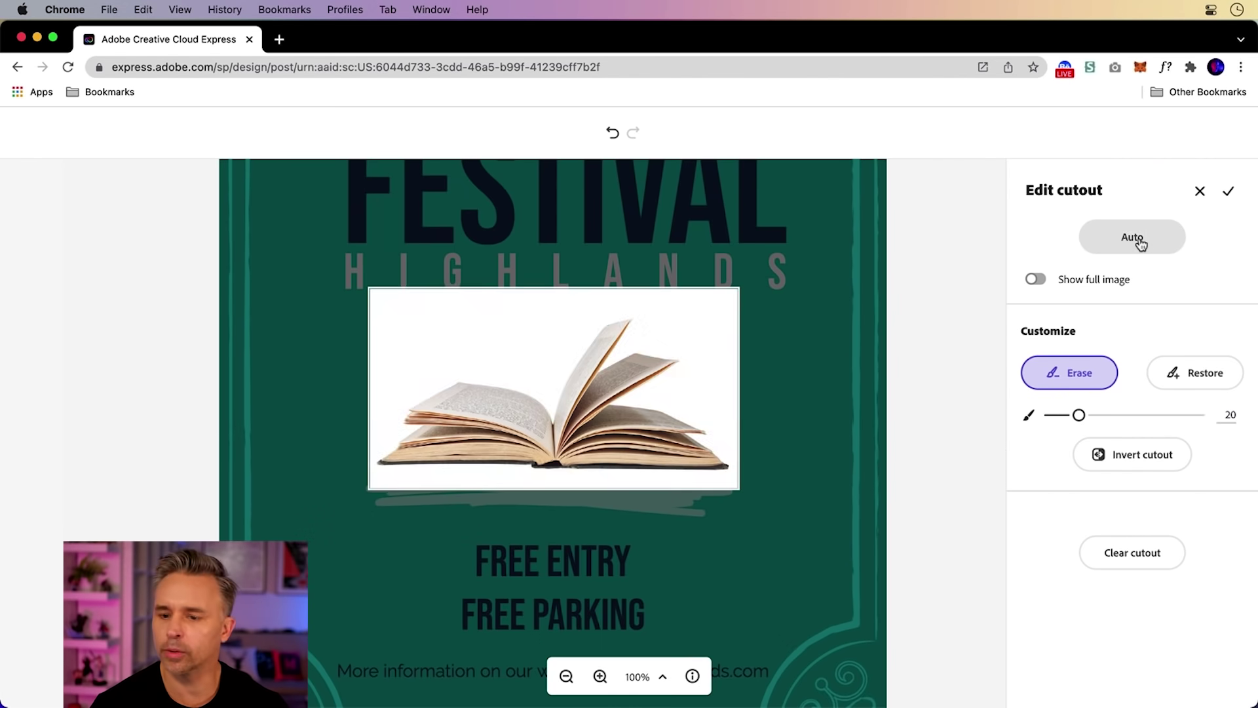
click(1227, 192)
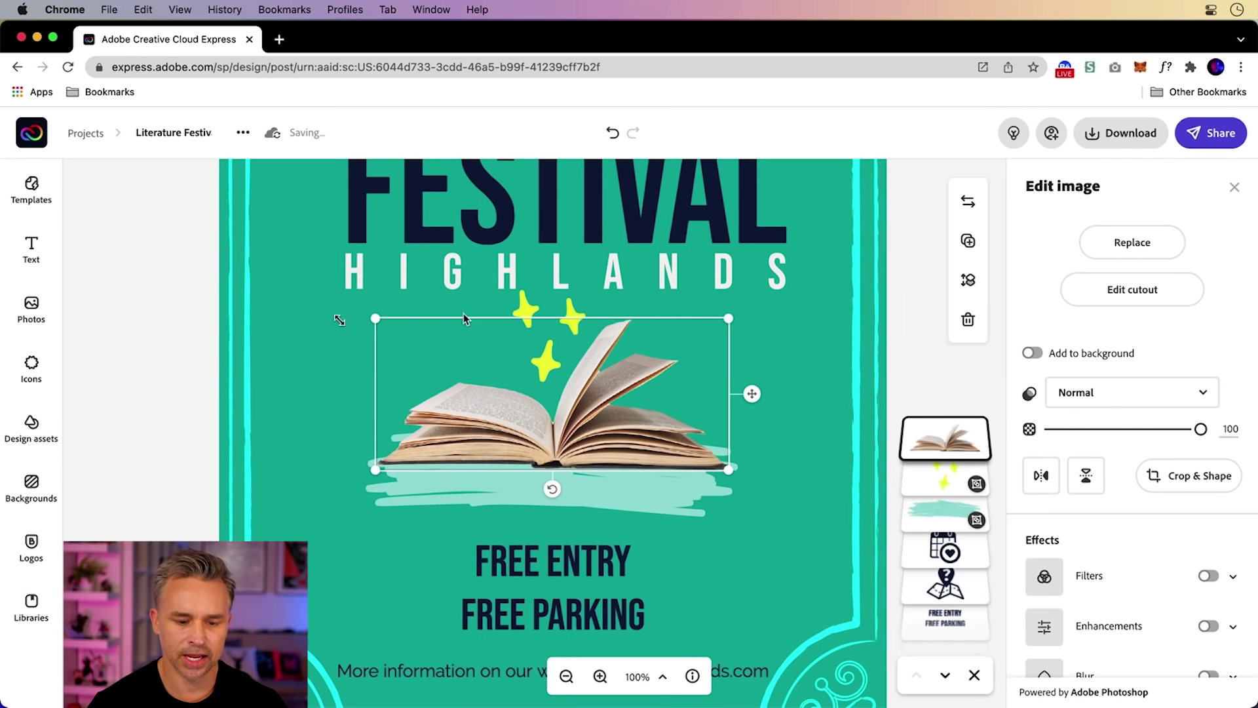
Move the yellow sparkle group above the Literature title and ungroup it into separate stars.
scroll(312, 254, up, 4)
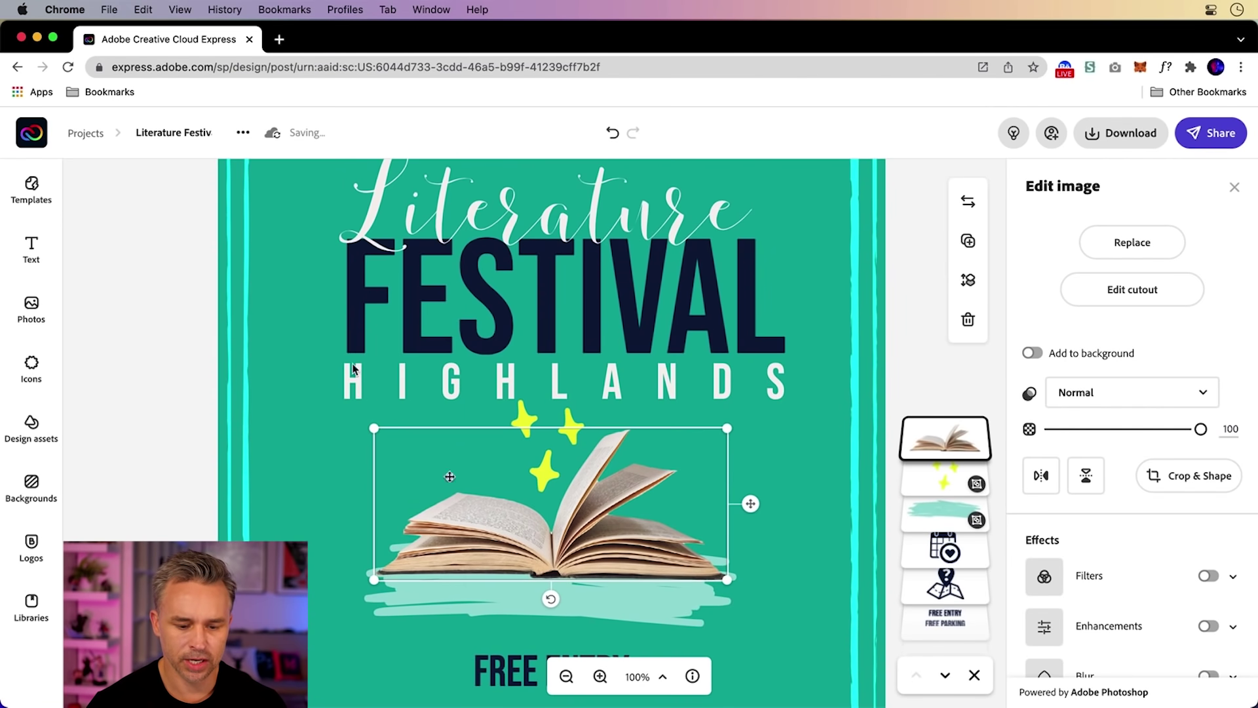
scroll(538, 414, down, 2)
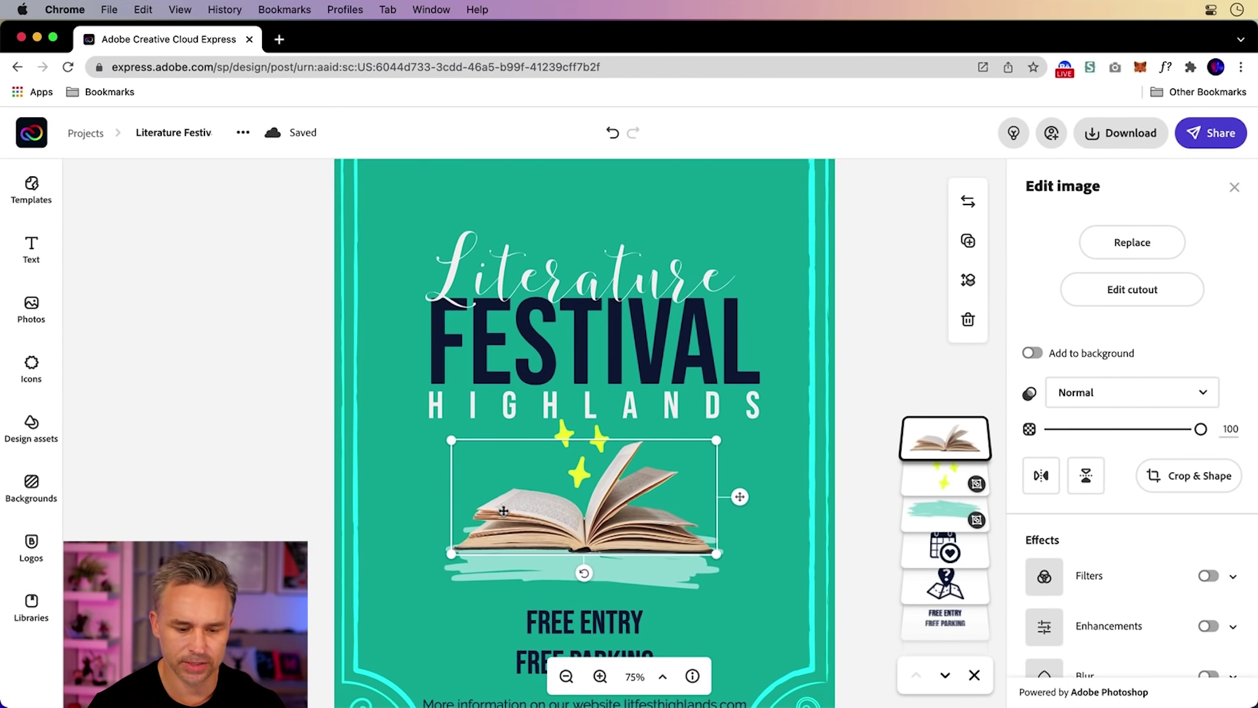
click(560, 432)
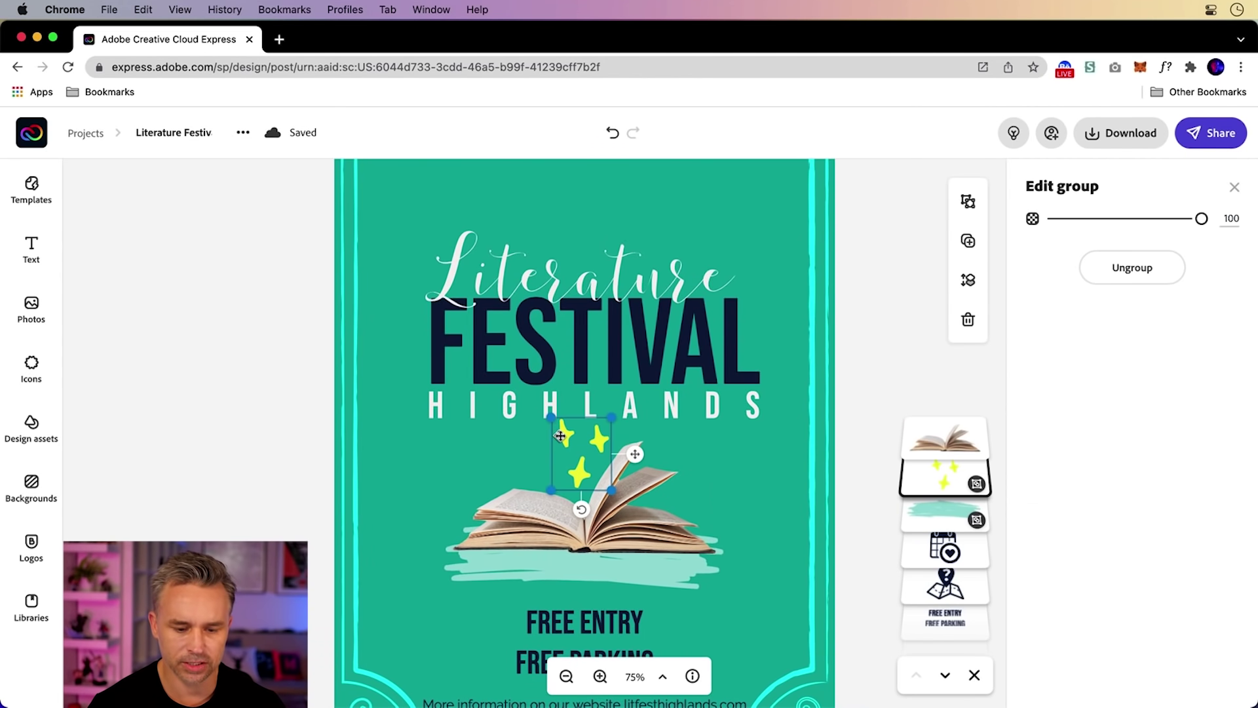
drag(545, 291, 550, 209)
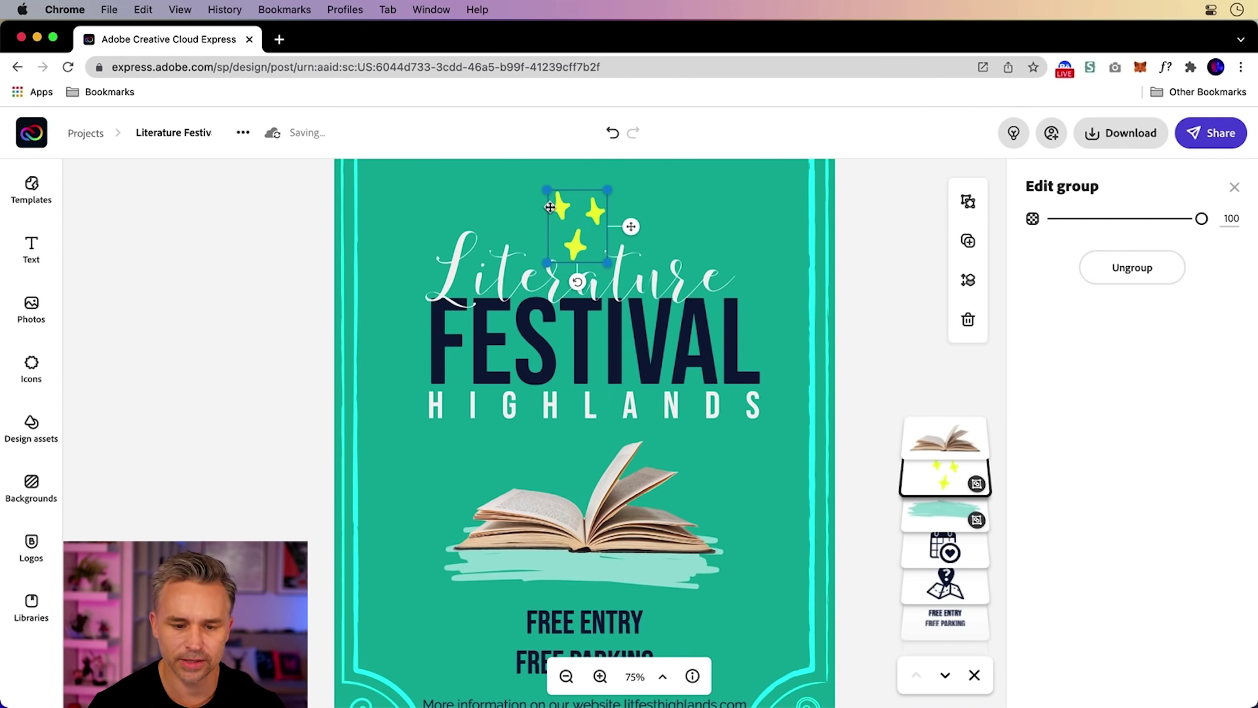
click(1126, 275)
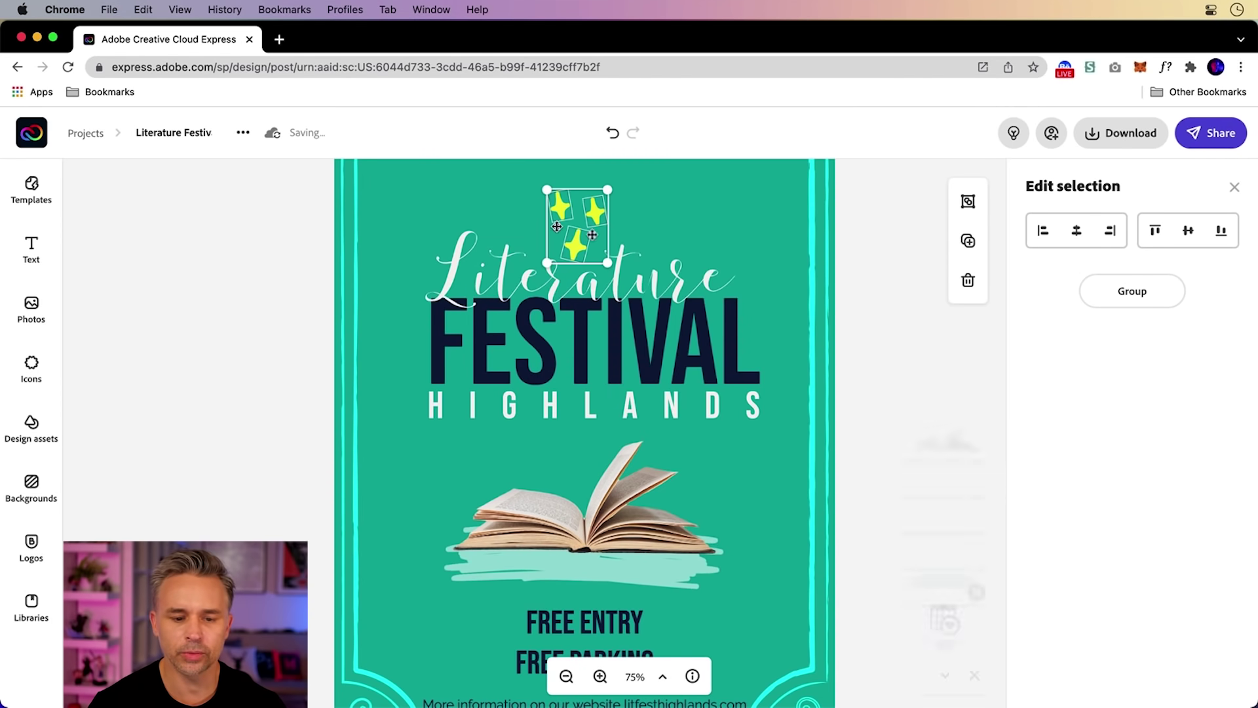
Recolour one star purple and the lower star orange-gold using Duotone presets.
click(204, 248)
click(560, 208)
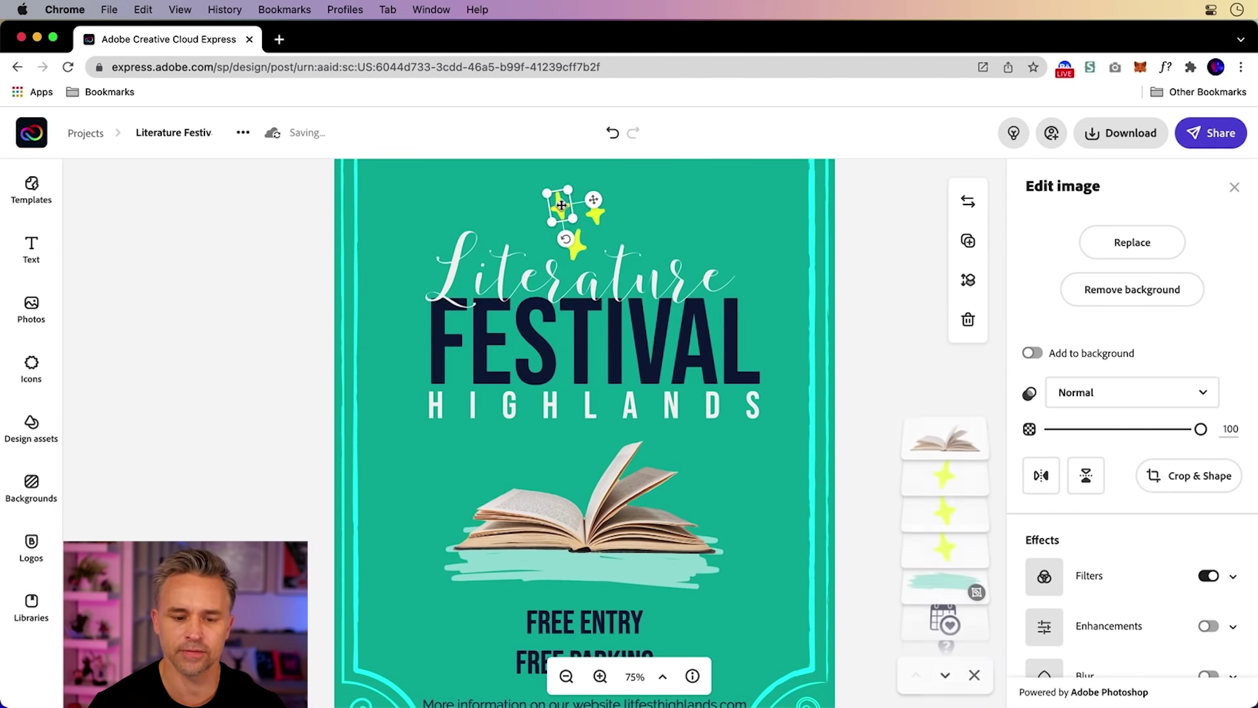
scroll(1169, 554, down, 1)
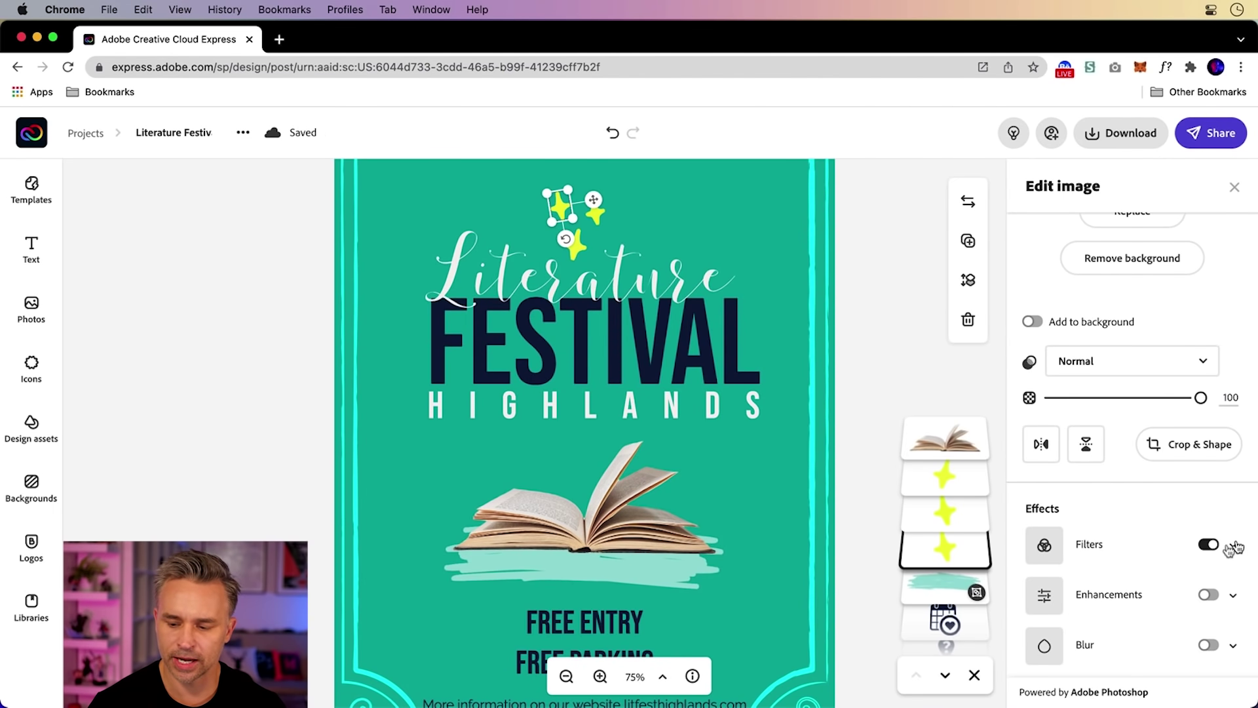
click(1232, 551)
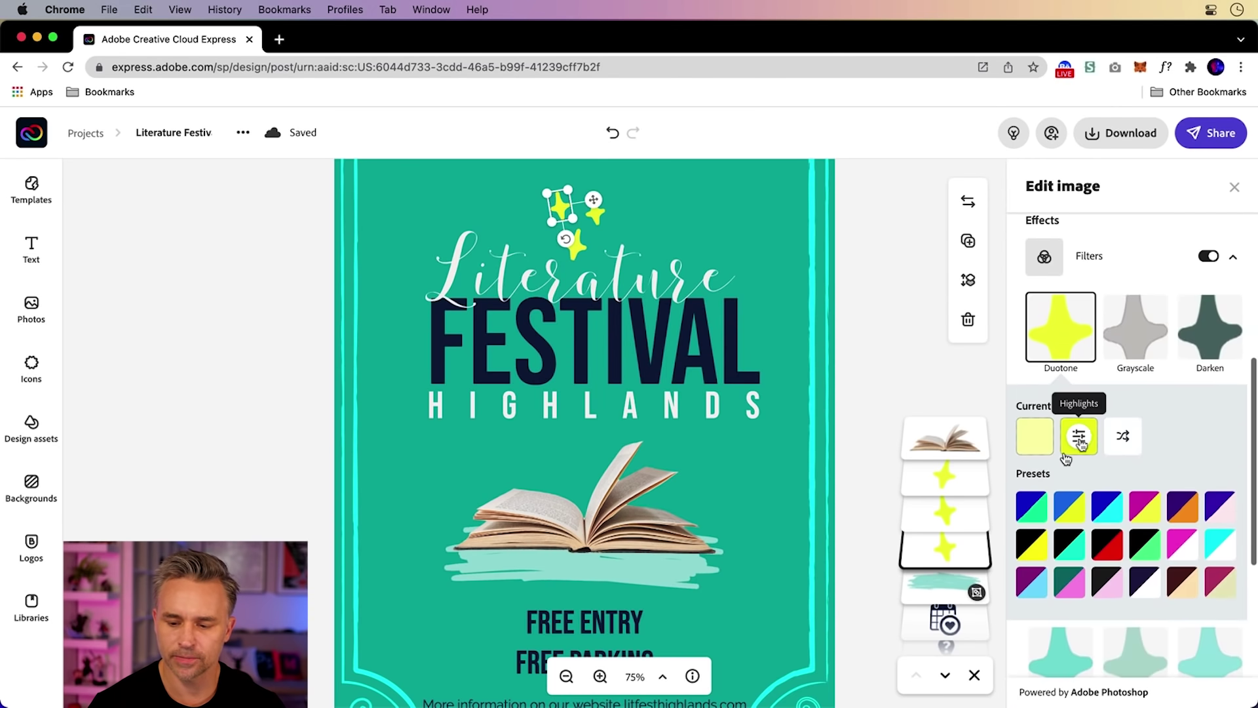
click(1079, 514)
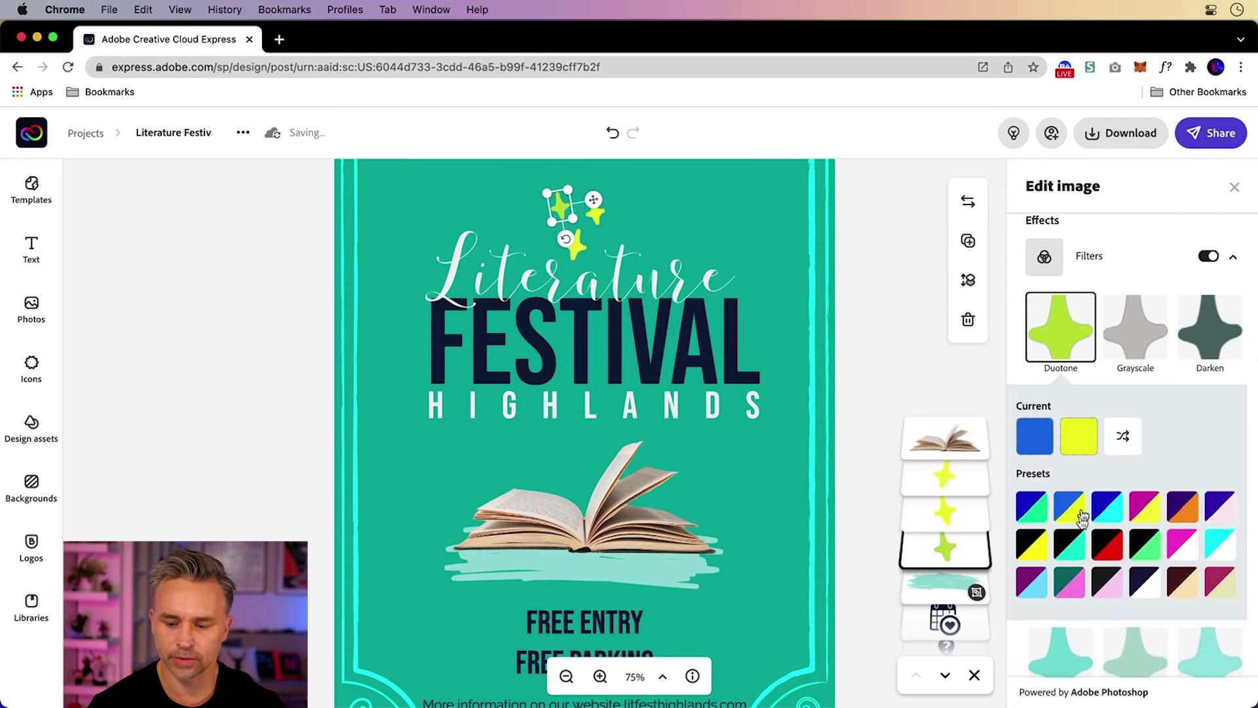
click(1074, 590)
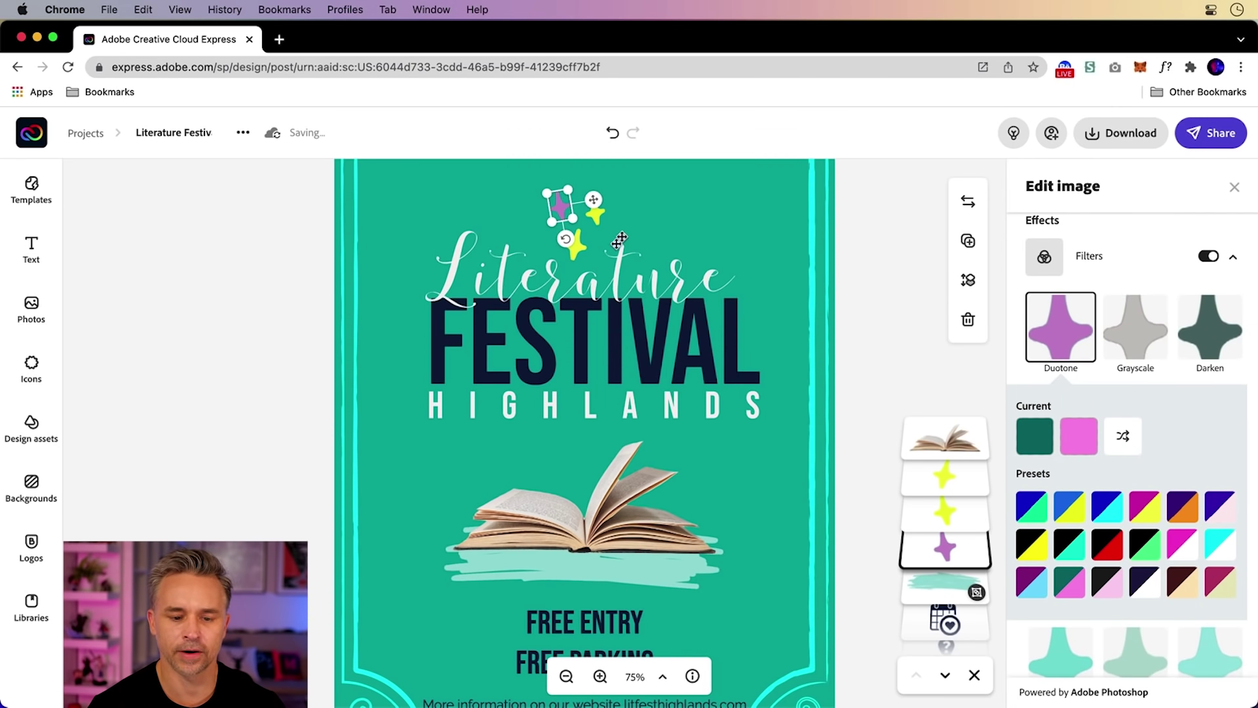
click(576, 248)
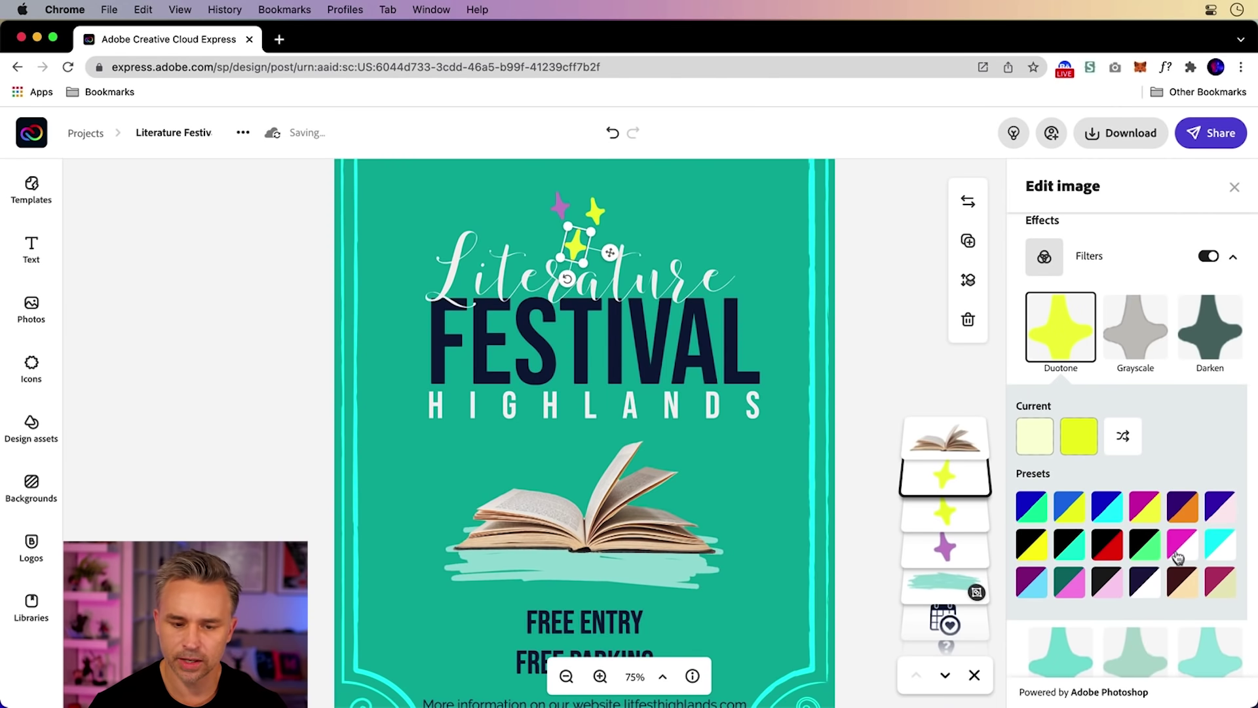
click(1151, 511)
Move the book and teal brushstroke together about 60 px up toward HIGHLANDS.
click(254, 295)
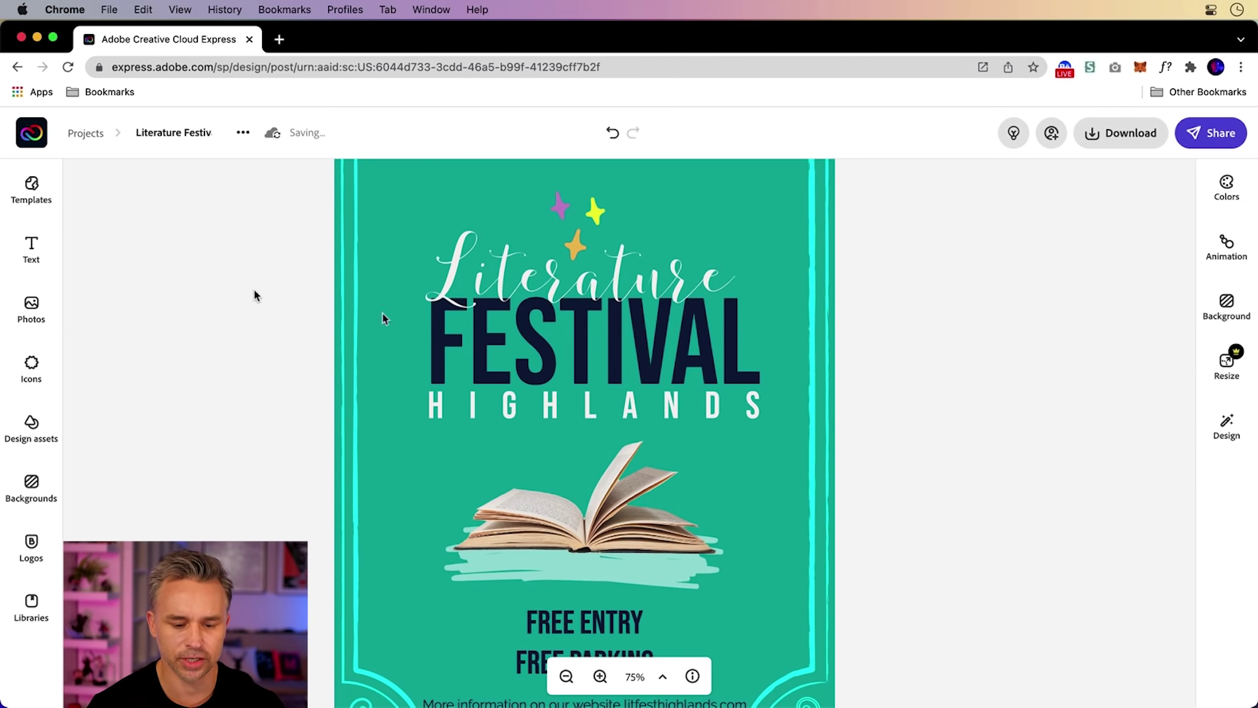
click(596, 534)
shift+click(575, 580)
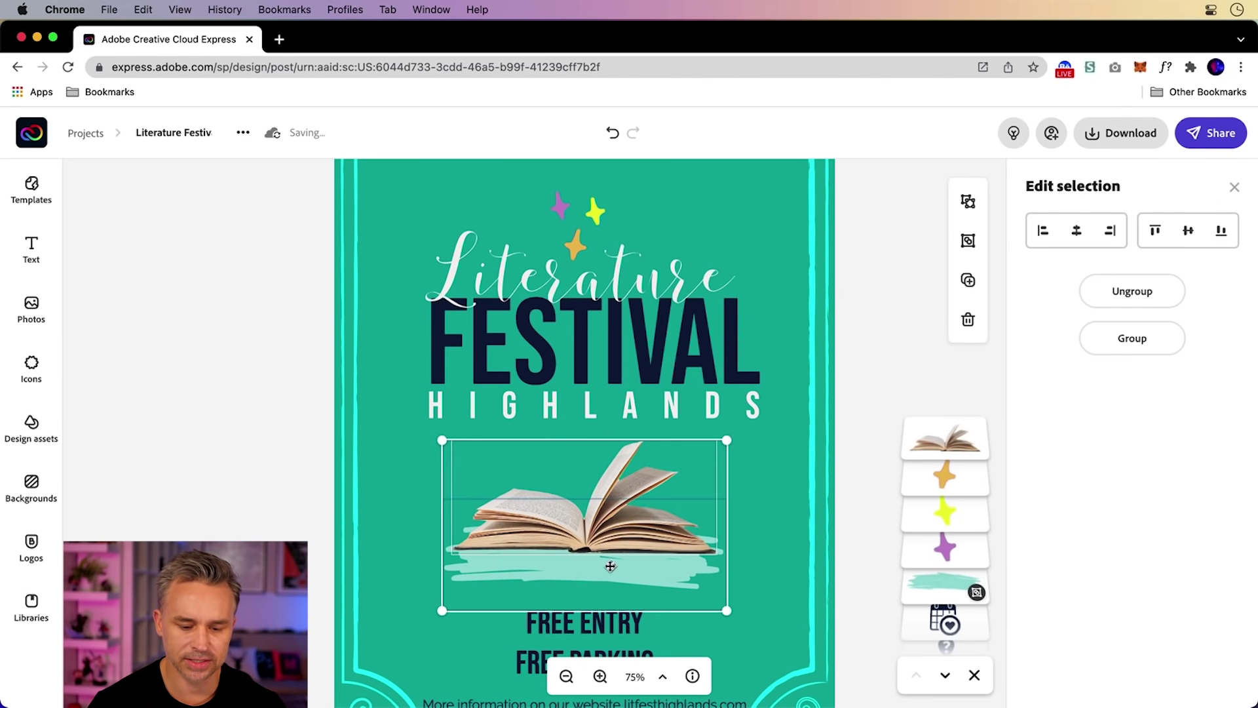
drag(593, 567, 593, 522)
click(293, 396)
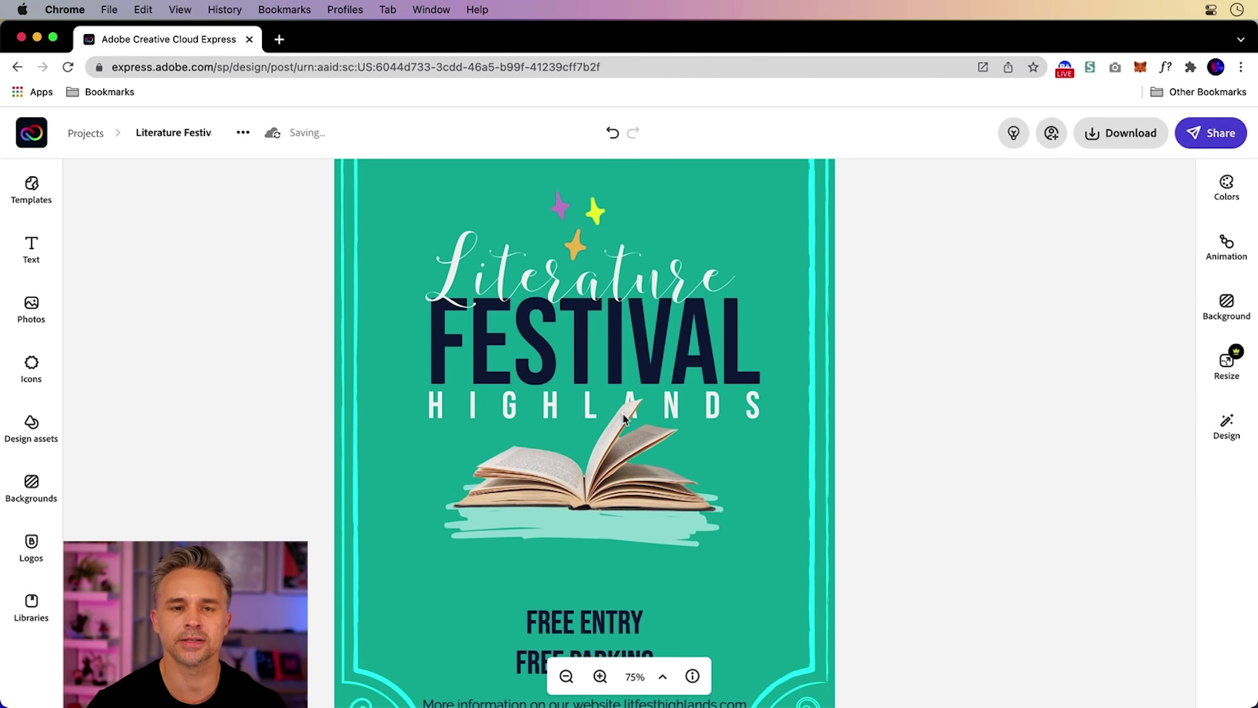
click(613, 447)
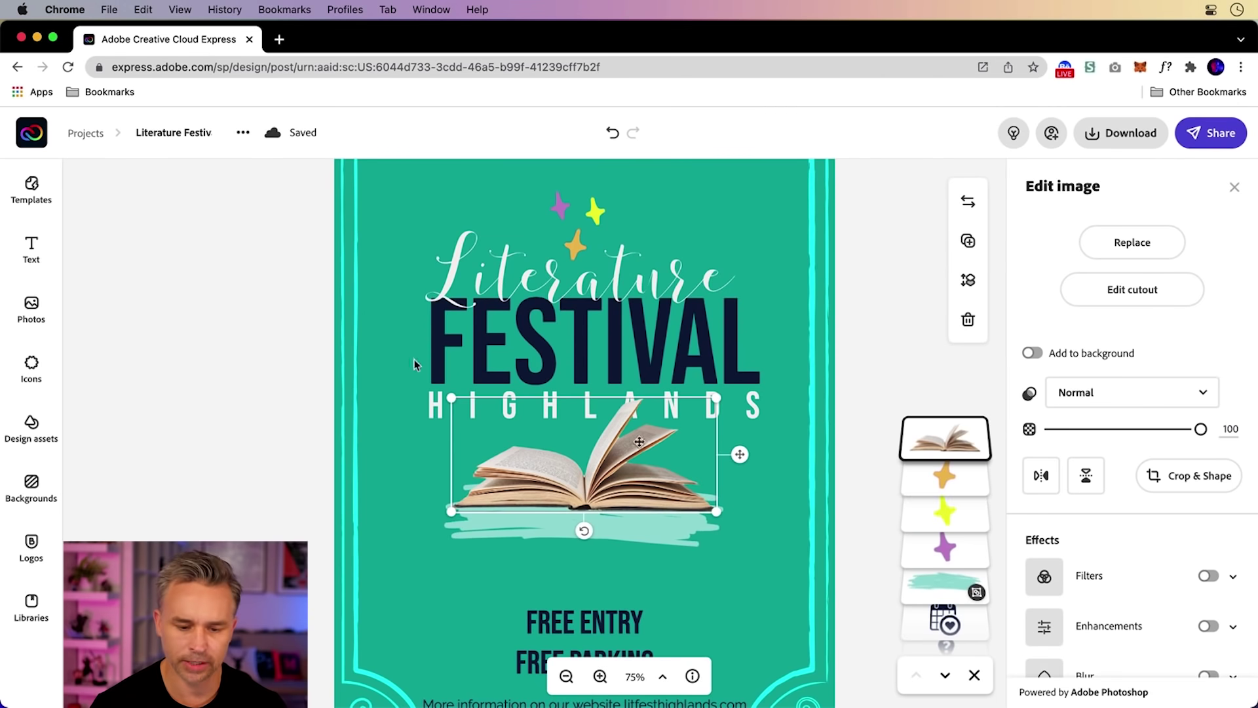
click(197, 348)
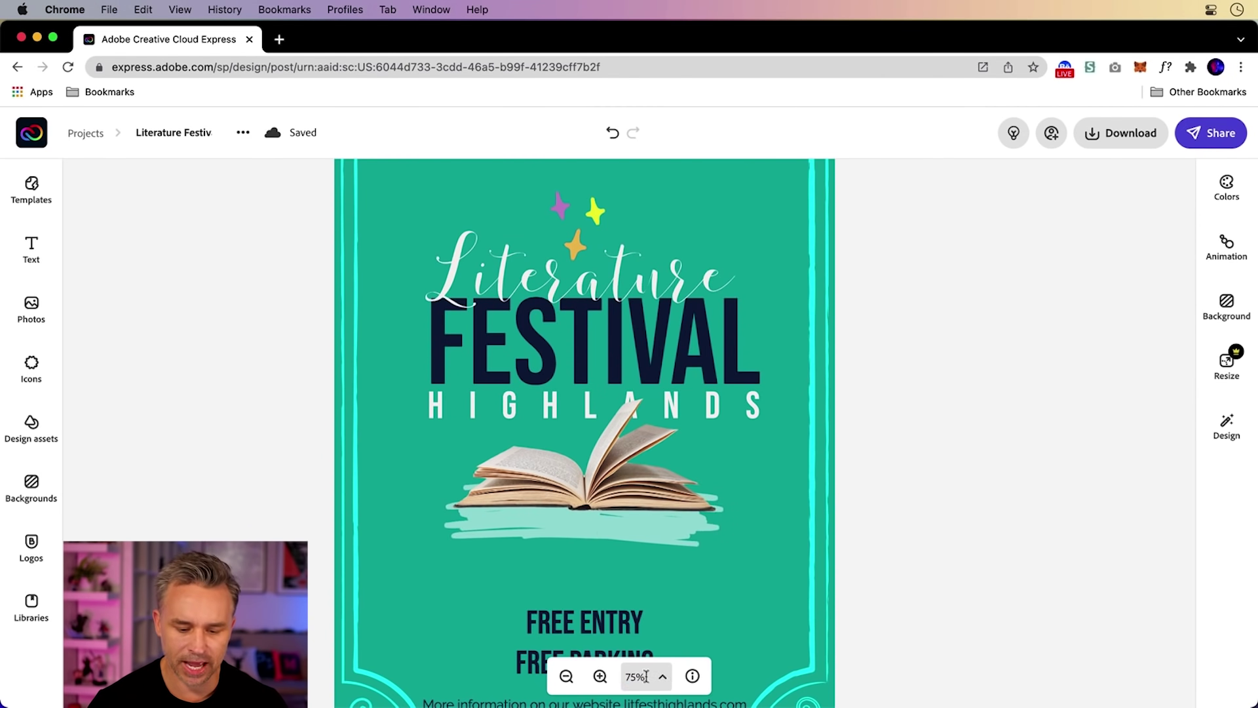
Set the zoom to Fit so the whole Literature Festival poster shows in the window.
click(640, 629)
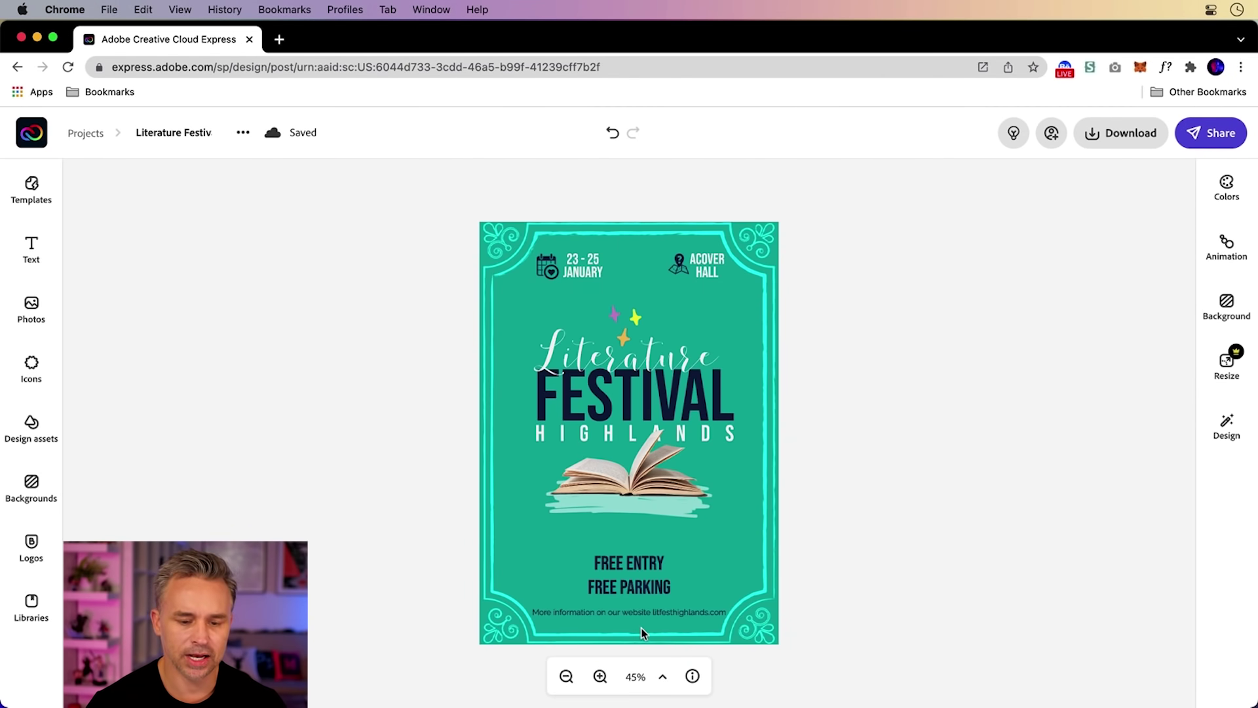